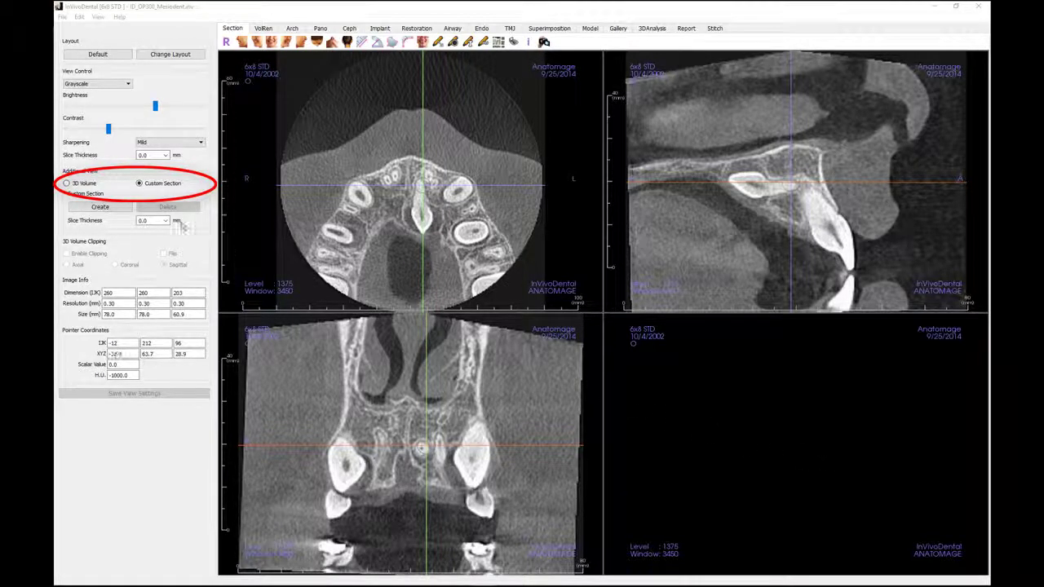
Show a 3D volume rendering in the fourth view, adjust brightness, and zoom in on the teeth.
left_click(66, 184)
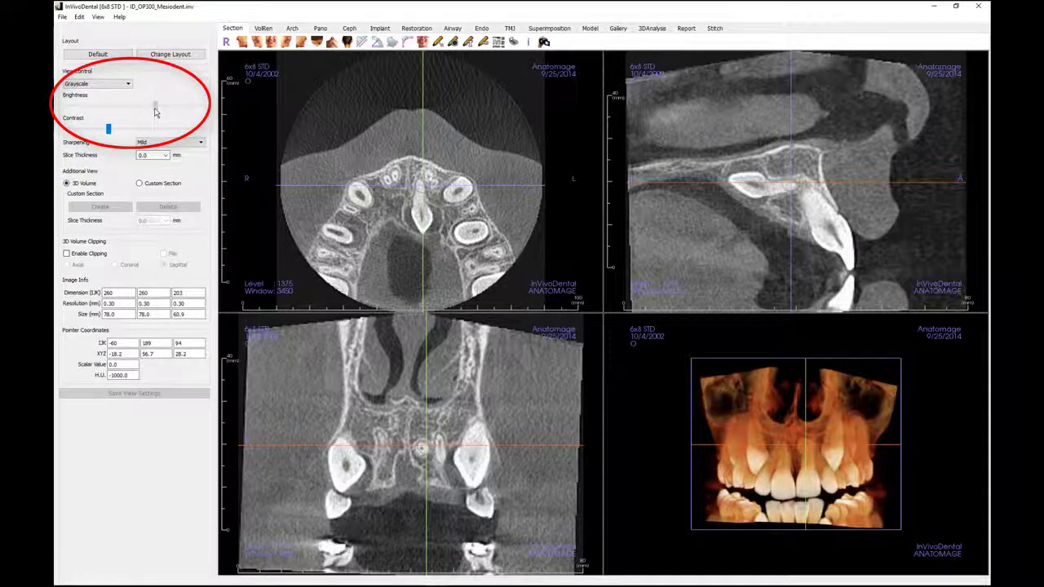
left_click_drag(155, 112, 99, 136)
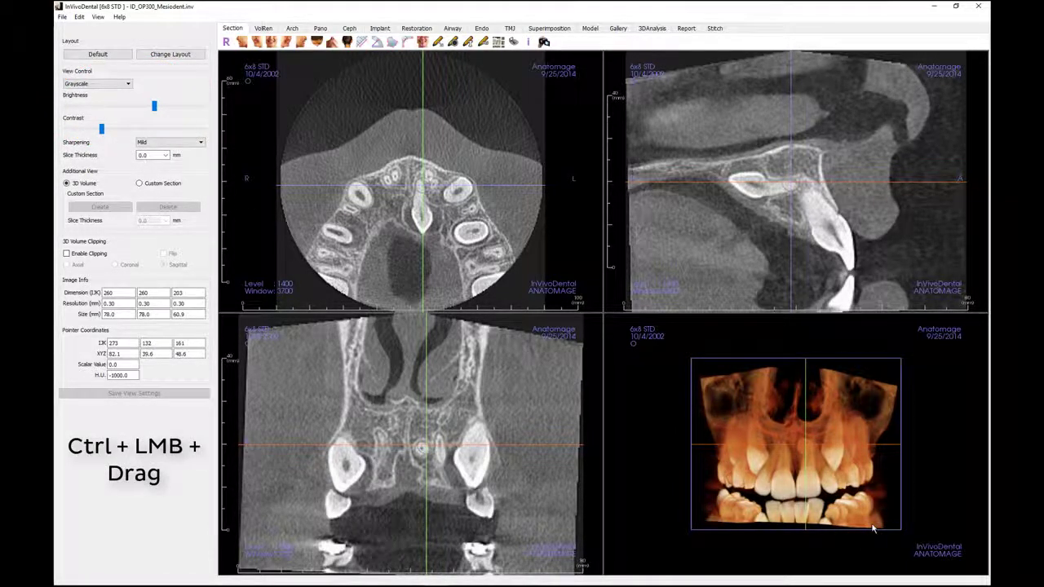
left_click_drag(873, 528, 845, 490, "ctrl")
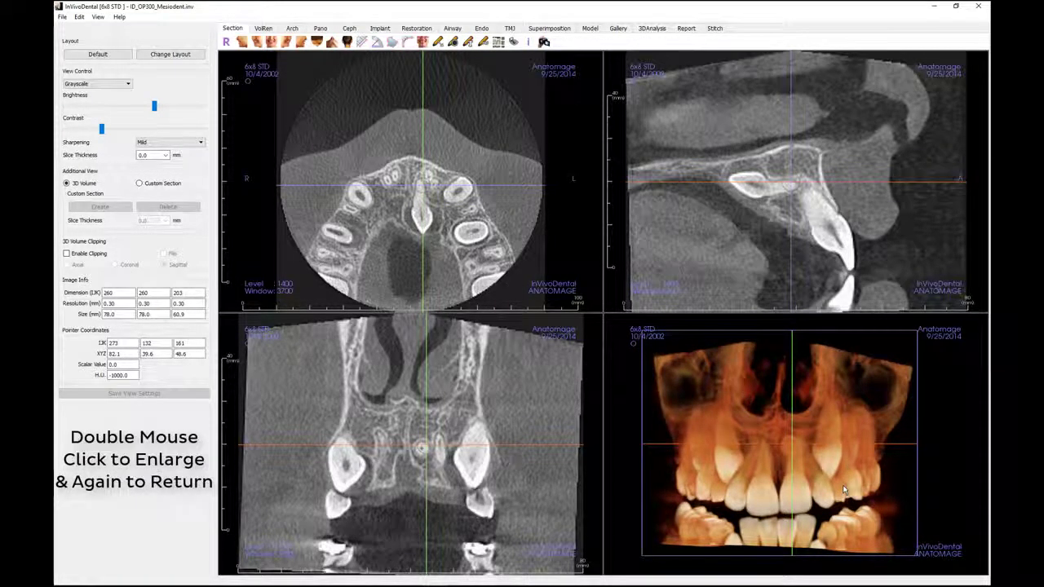
double_click(845, 490)
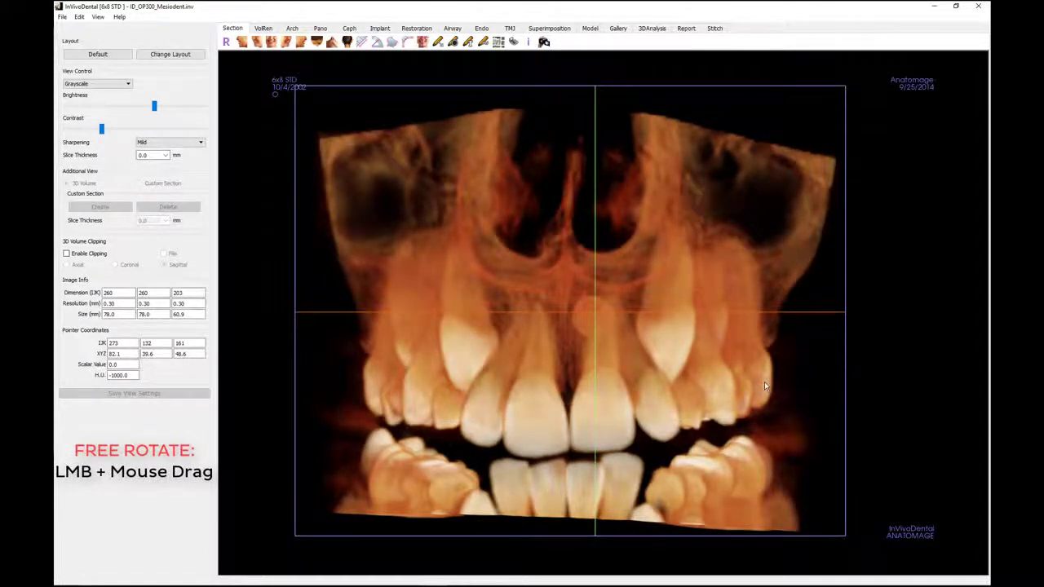
Rotate the maximized 3D volume to view its side and roll it level.
mouse_move(764, 382)
left_mouse_down()
mouse_move(678, 385)
mouse_move(713, 393)
mouse_move(762, 464)
mouse_move(776, 345)
mouse_move(807, 233)
mouse_move(806, 154)
mouse_move(776, 242)
mouse_move(767, 381)
left_mouse_up()
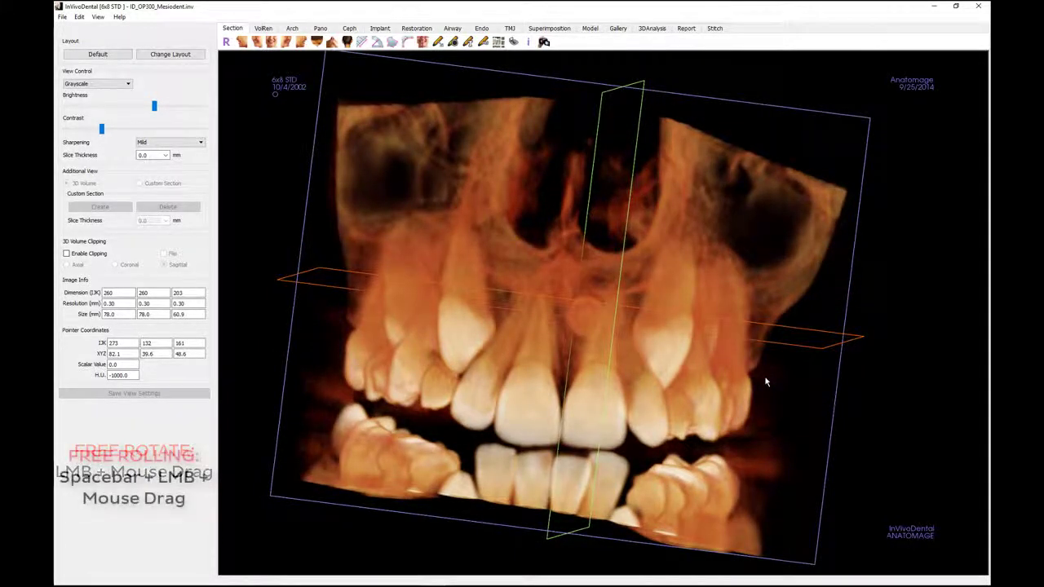
left_click_drag(762, 378, 788, 362)
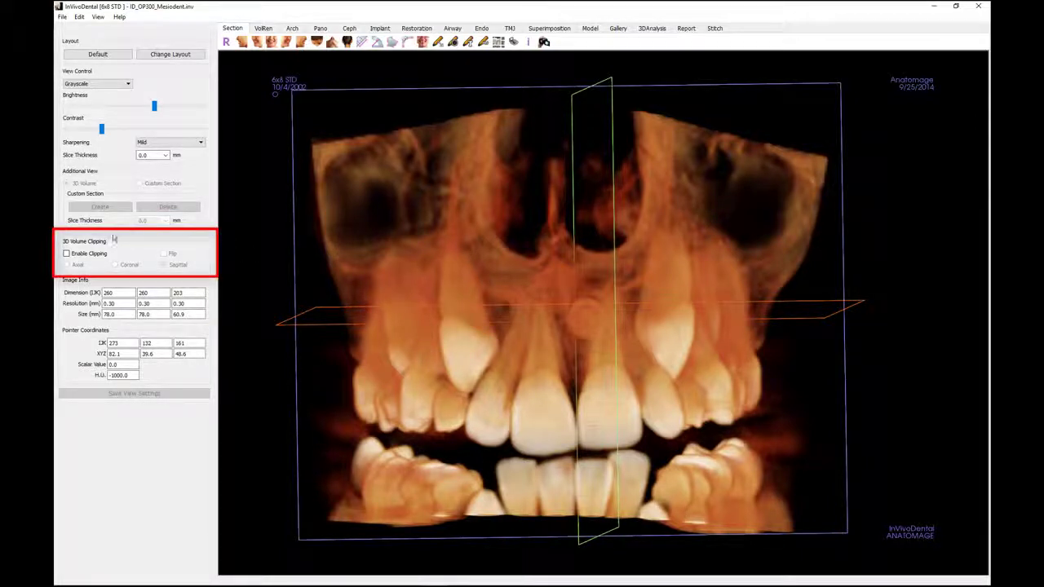
Enable axial clipping with Flip to keep the teeth half, and move the clip plane.
left_click(67, 254)
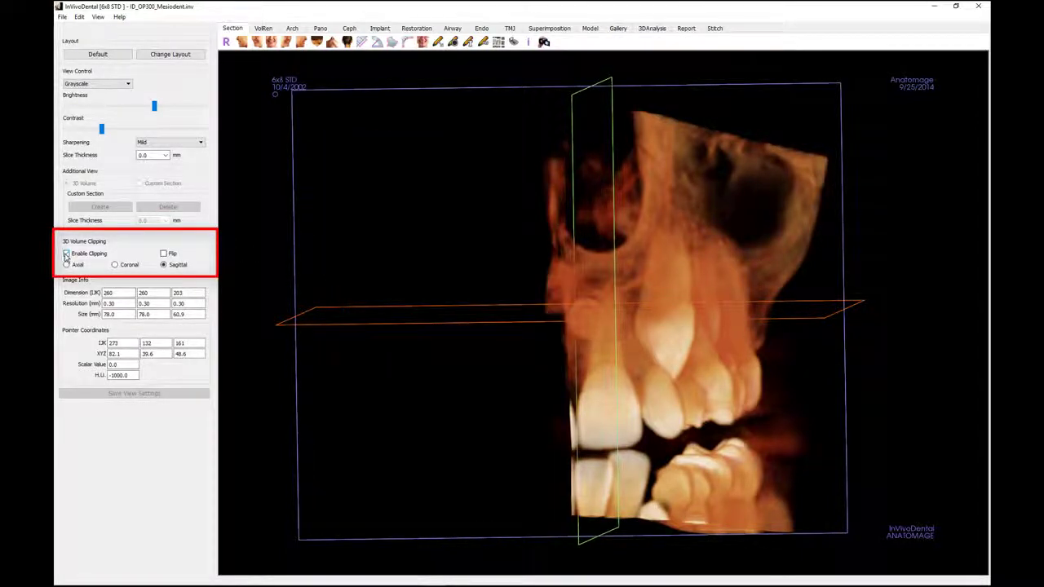
left_click(67, 265)
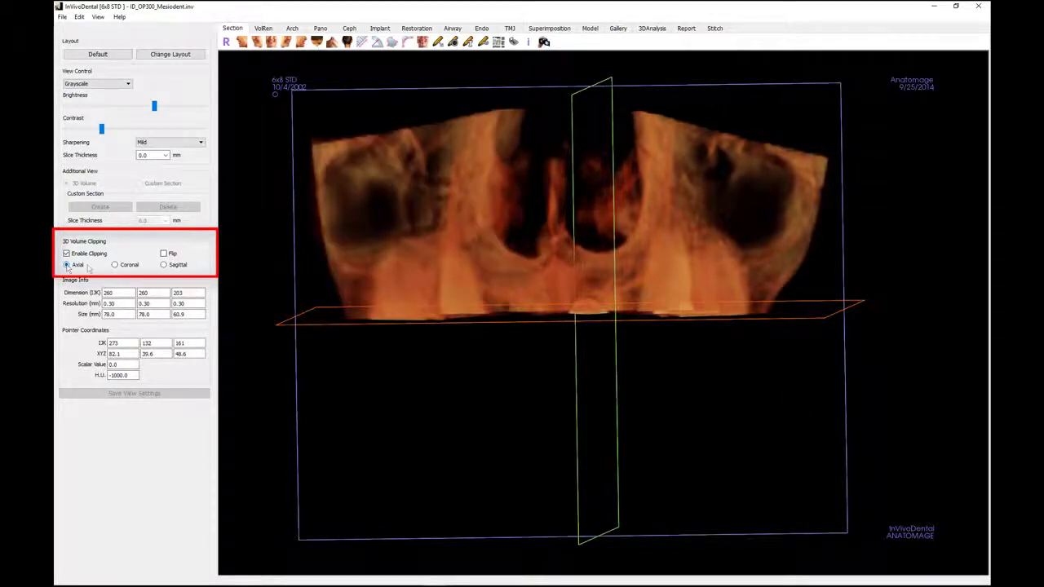
left_click(165, 254)
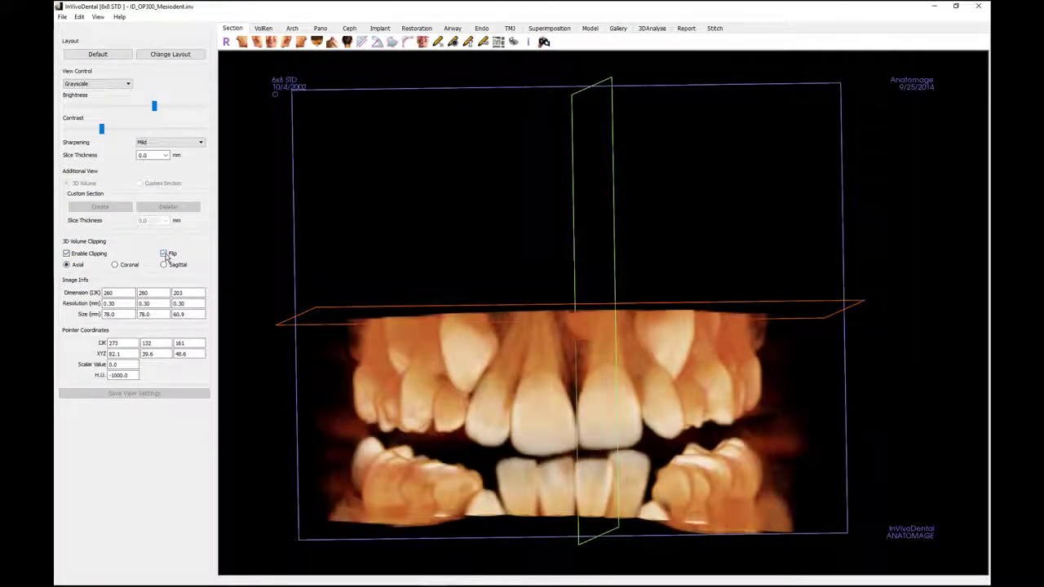
scroll(665, 388, "down", 5)
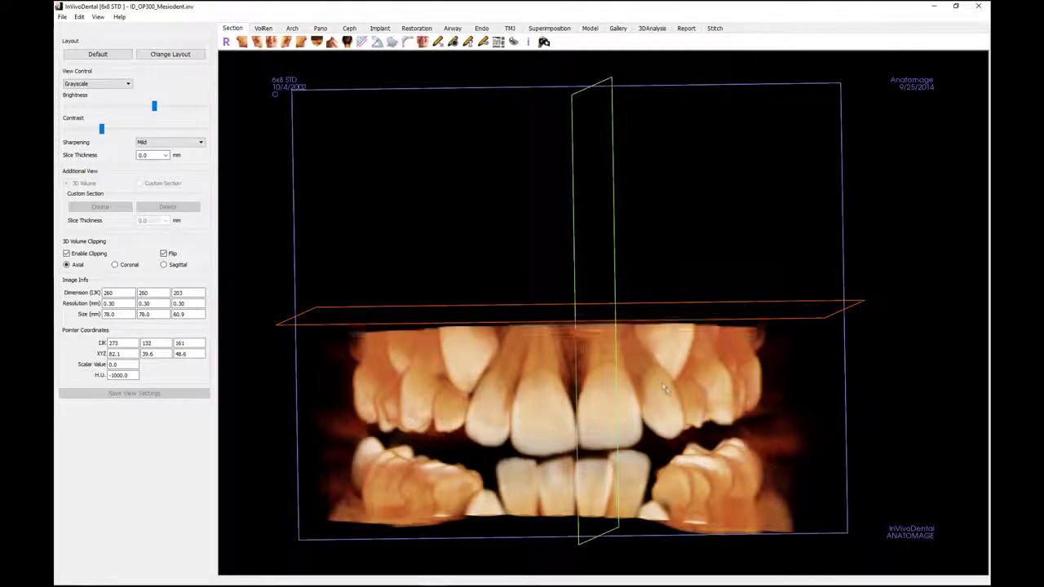
scroll(667, 394, "up", 5)
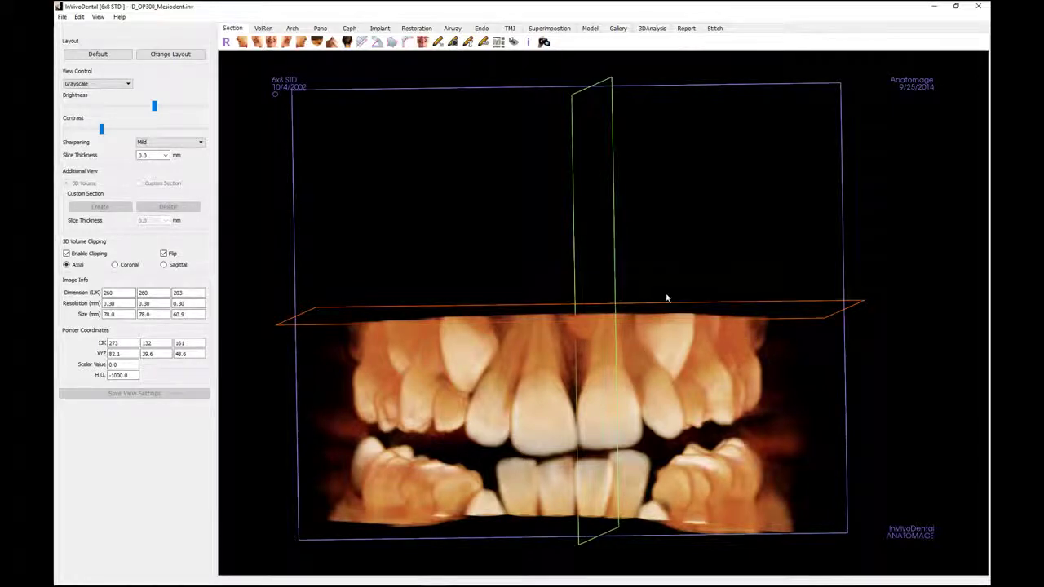
Tilt the clipped volume to view it from below, cut through the crowns, and restore four views.
left_click_drag(672, 280, 681, 372)
scroll(677, 371, "down", 5)
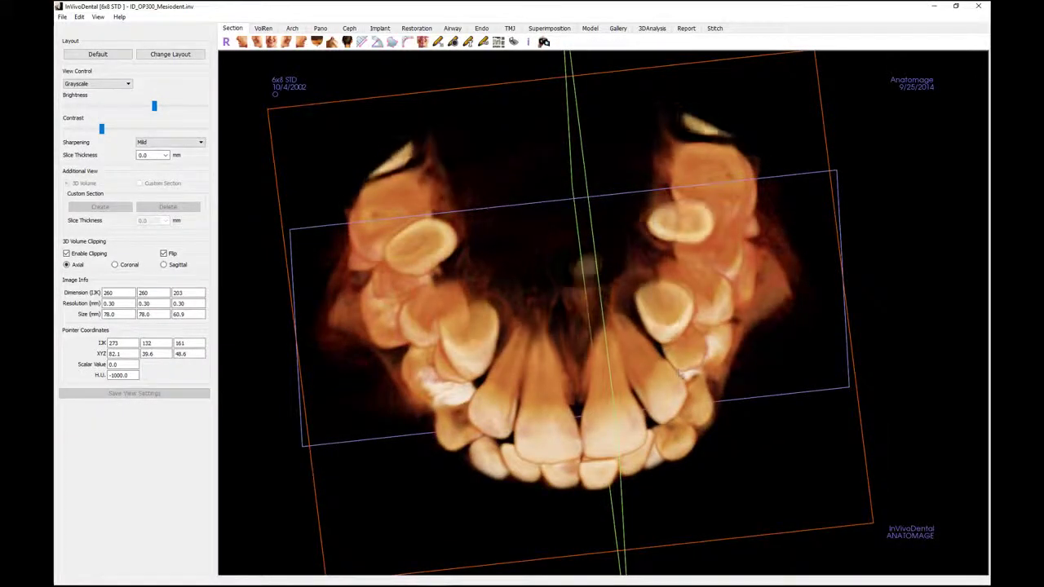
scroll(672, 372, "down", 5)
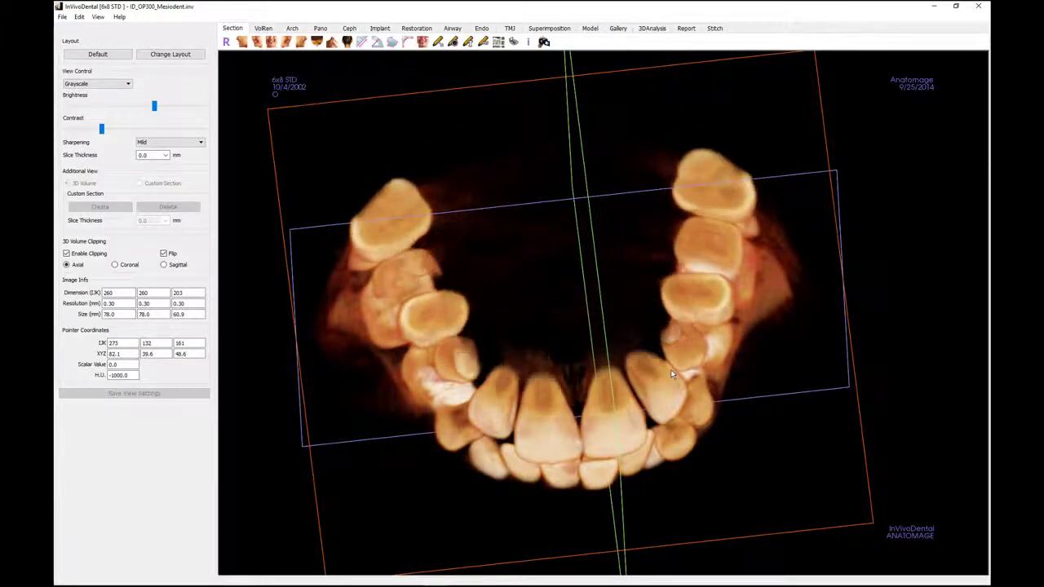
scroll(667, 374, "down", 5)
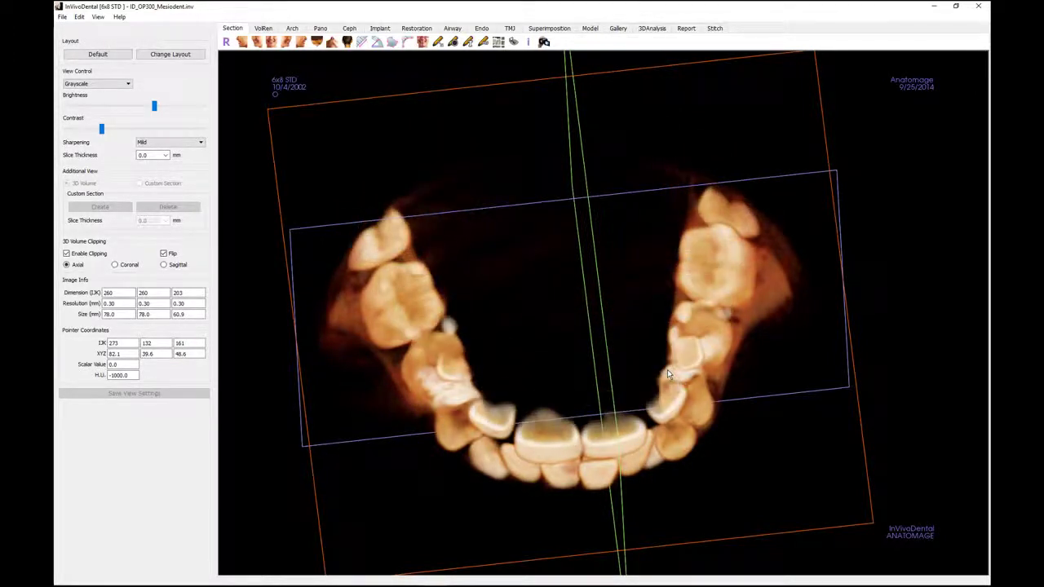
scroll(667, 374, "down", 5)
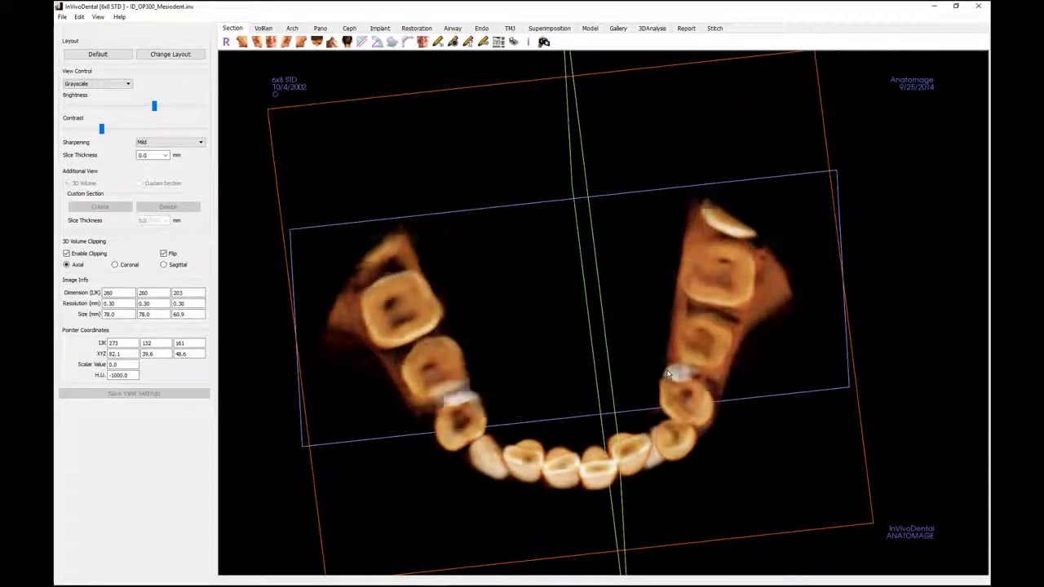
double_click(666, 375)
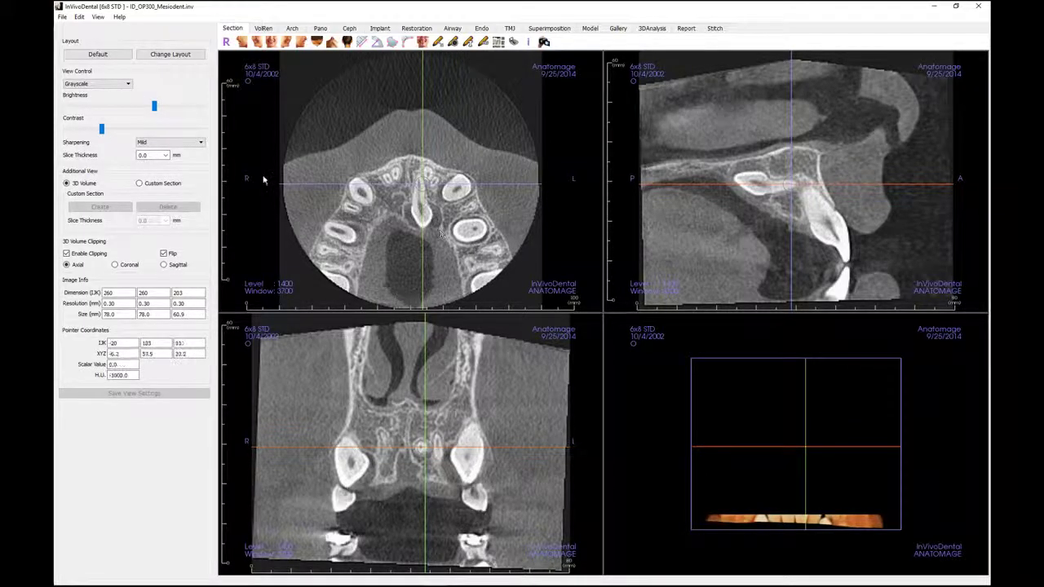
Switch the fourth view to a custom section and trace a section line across the anterior teeth.
left_click(139, 183)
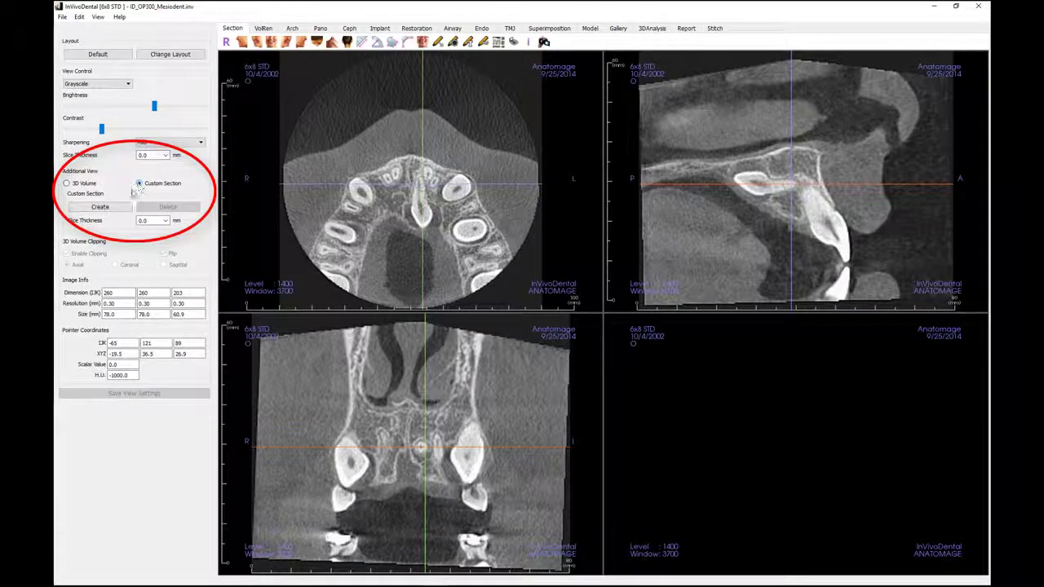
left_click(100, 206)
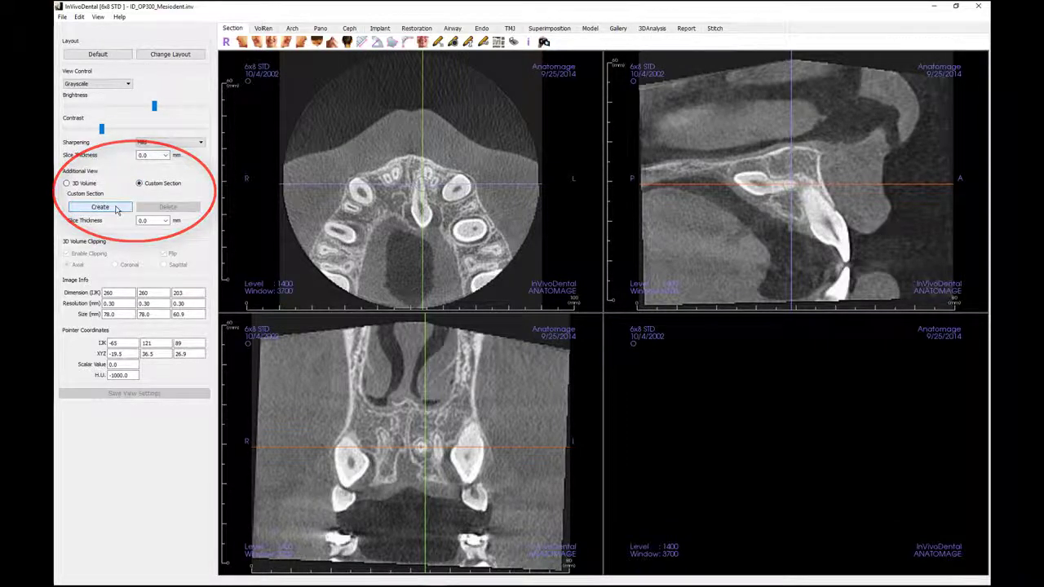
left_click(439, 149)
left_click(461, 218)
double_click(492, 284)
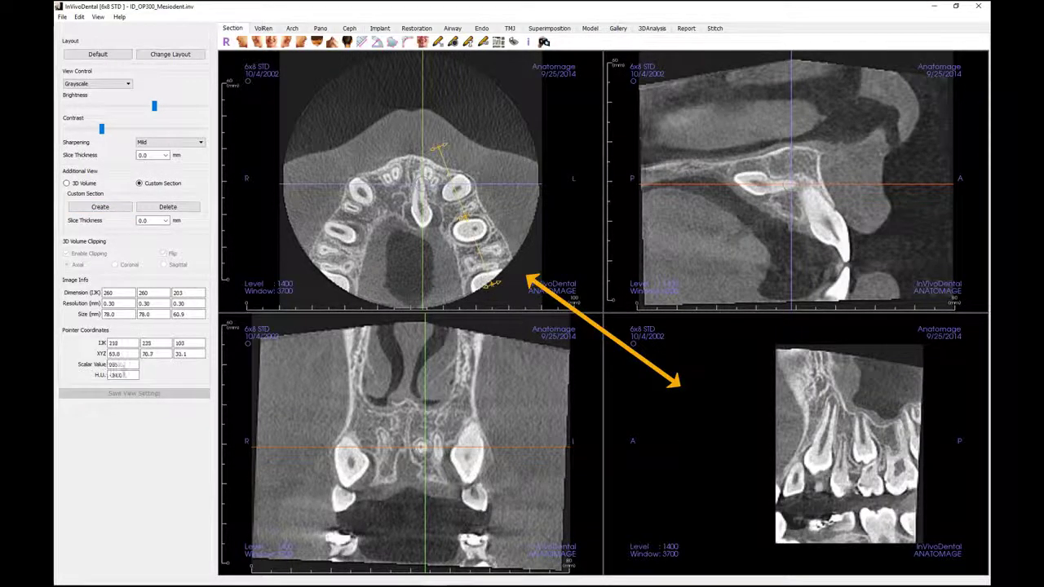
Reposition the section line's upper end and slide it across the arch to other teeth.
mouse_move(446, 147)
left_mouse_down()
mouse_move(454, 149)
mouse_move(402, 167)
mouse_move(440, 147)
left_mouse_up()
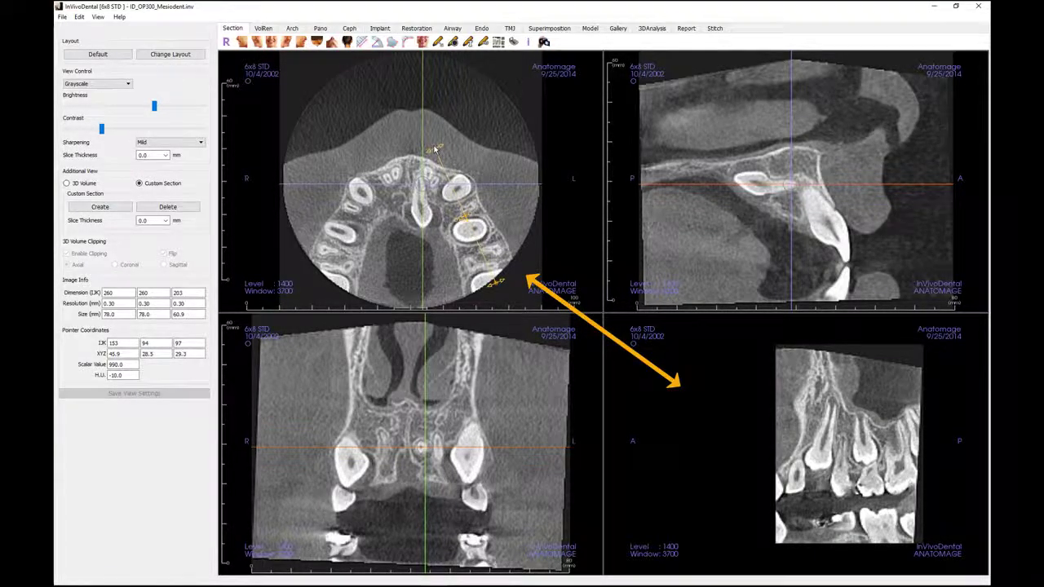
left_click_drag(435, 149, 432, 112)
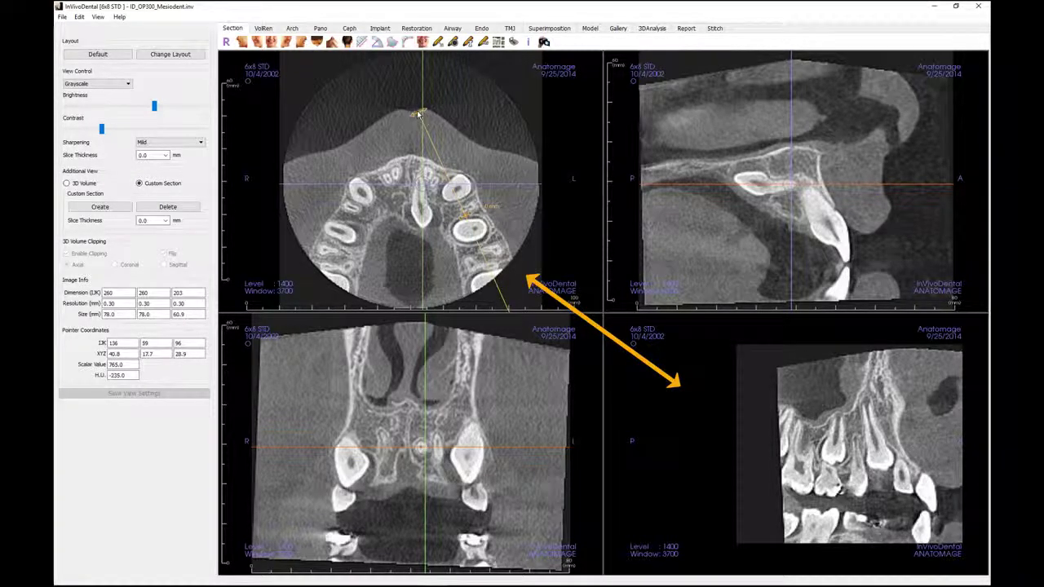
left_click_drag(418, 114, 428, 166)
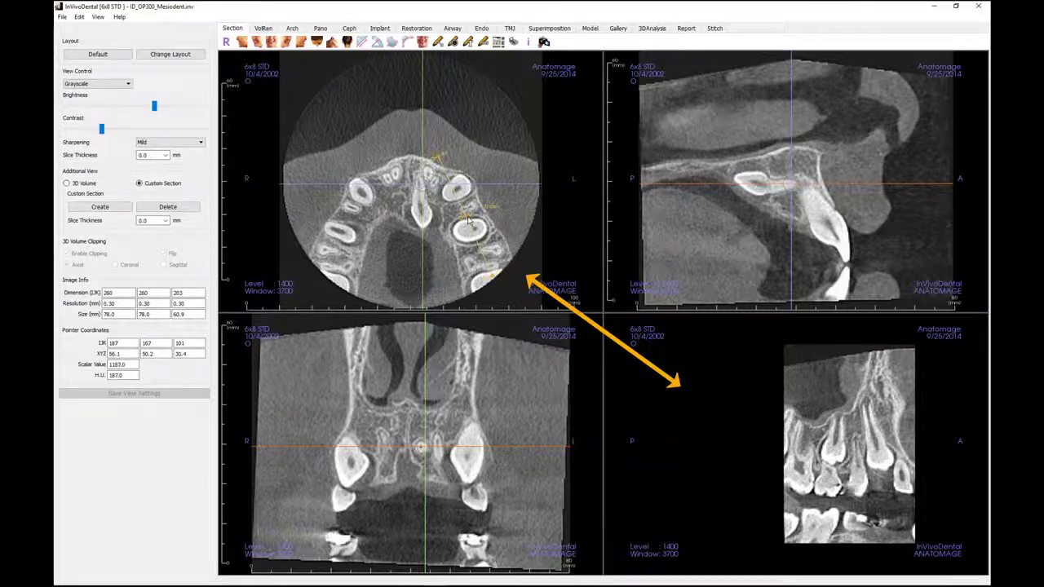
mouse_move(466, 219)
left_mouse_down()
mouse_move(483, 218)
mouse_move(468, 221)
left_mouse_up()
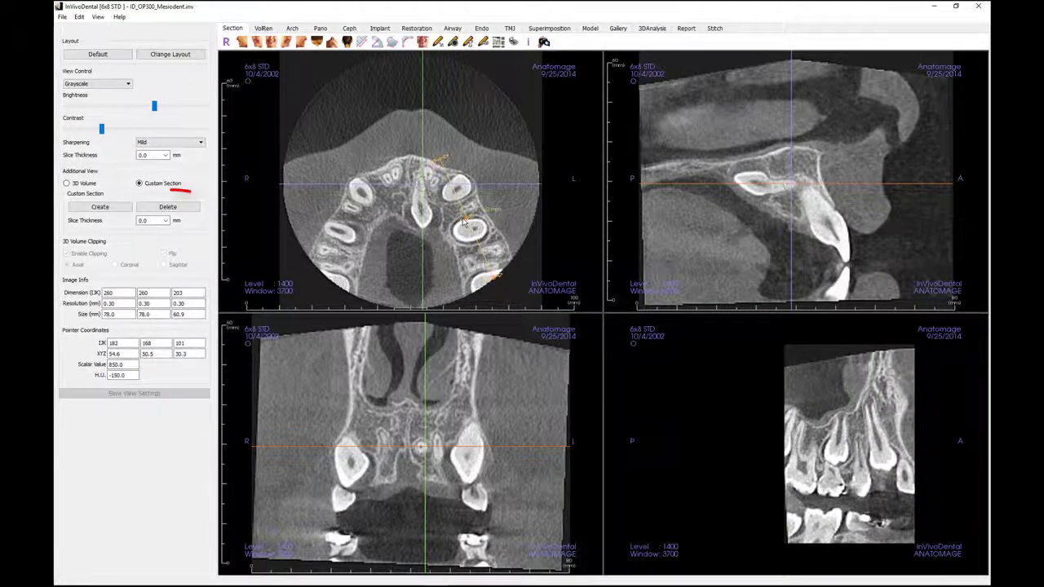
Delete the old custom section and draw a new section line along the arch's left side.
left_click(181, 210)
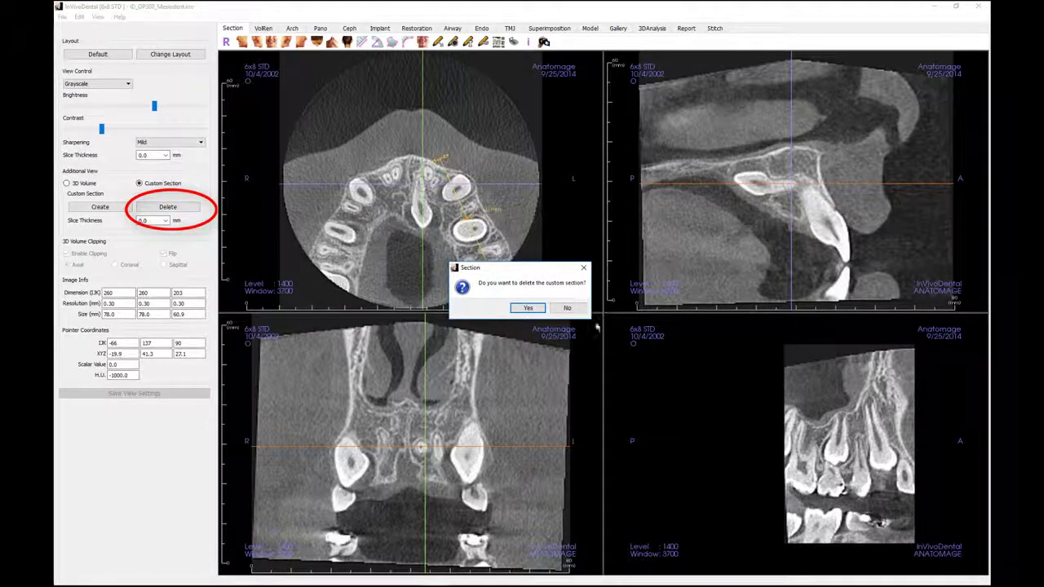
left_click(528, 308)
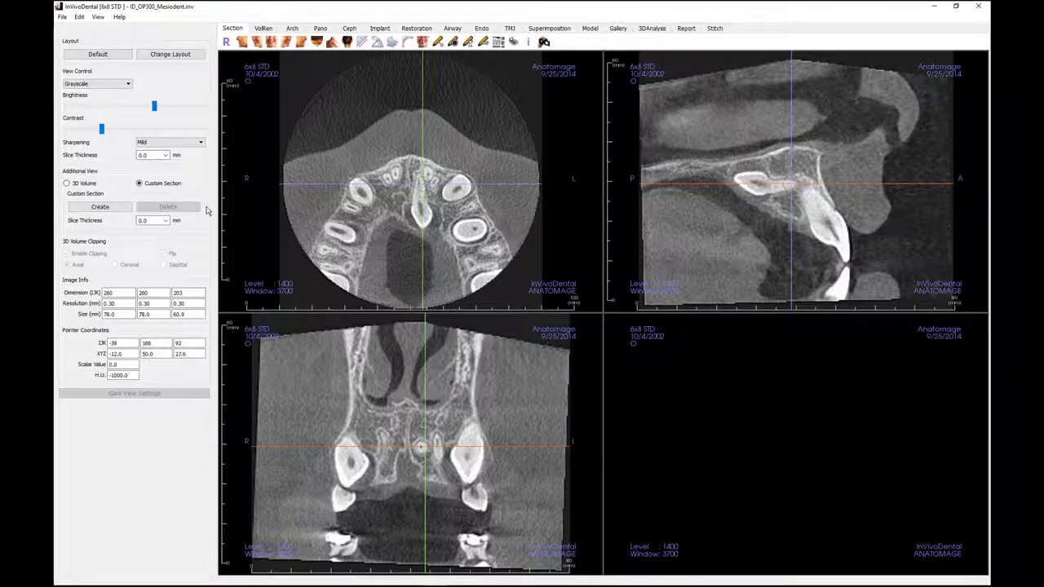
left_click(96, 206)
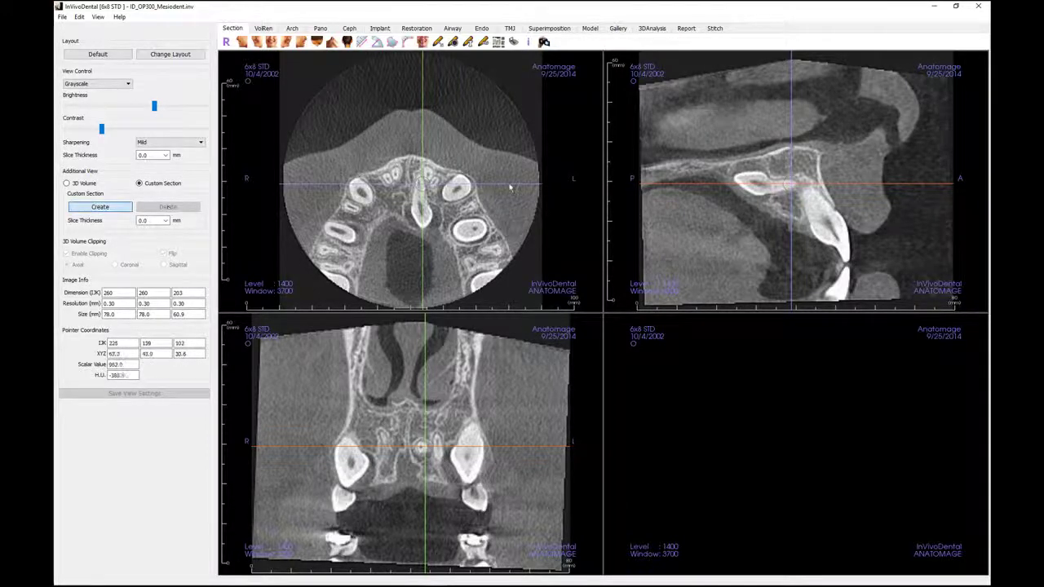
left_click_drag(439, 153, 495, 284)
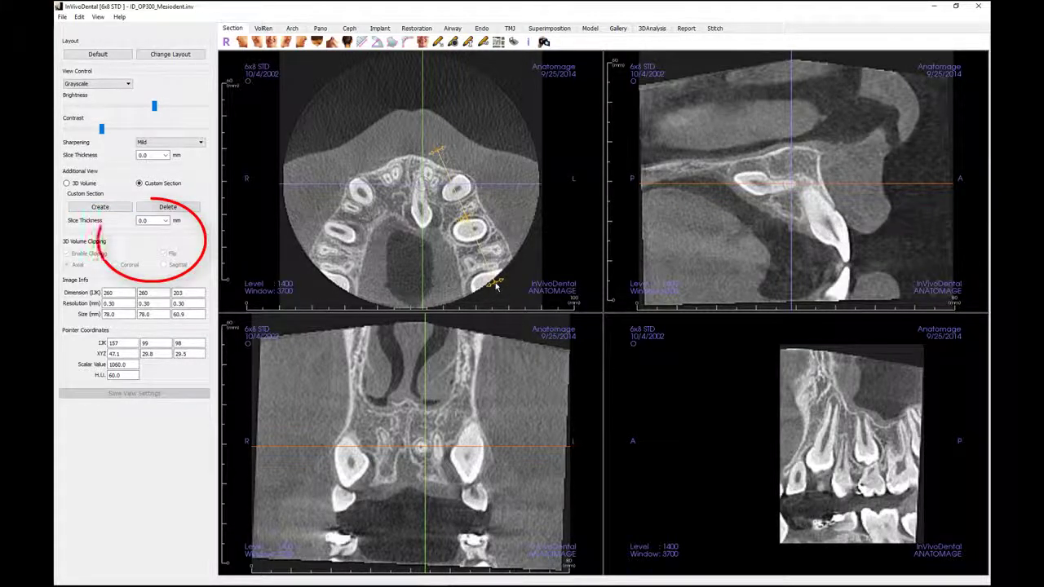
Set the custom section slice thickness to 9.5 mm.
left_click(167, 221)
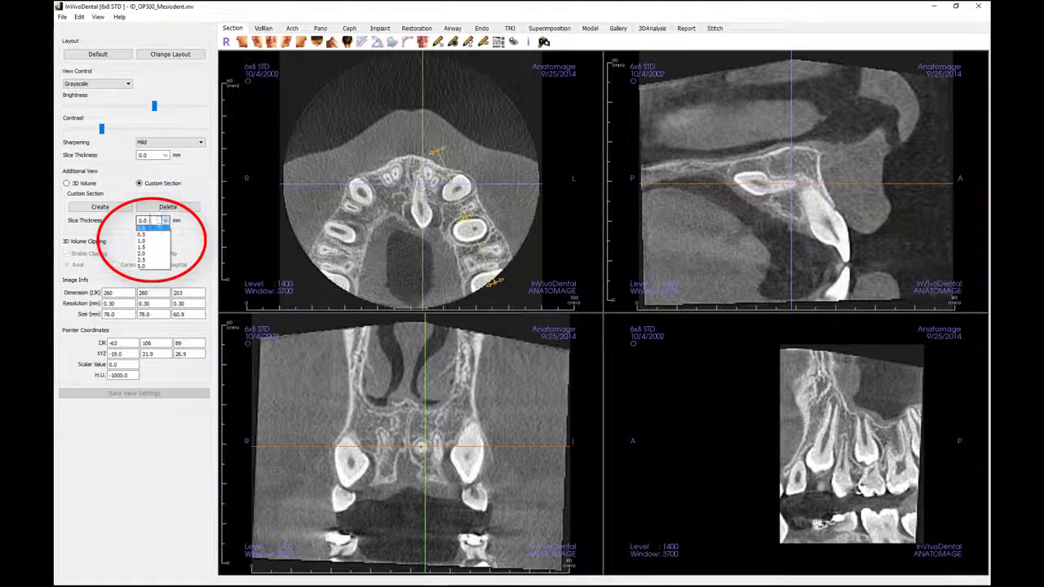
left_click(155, 229)
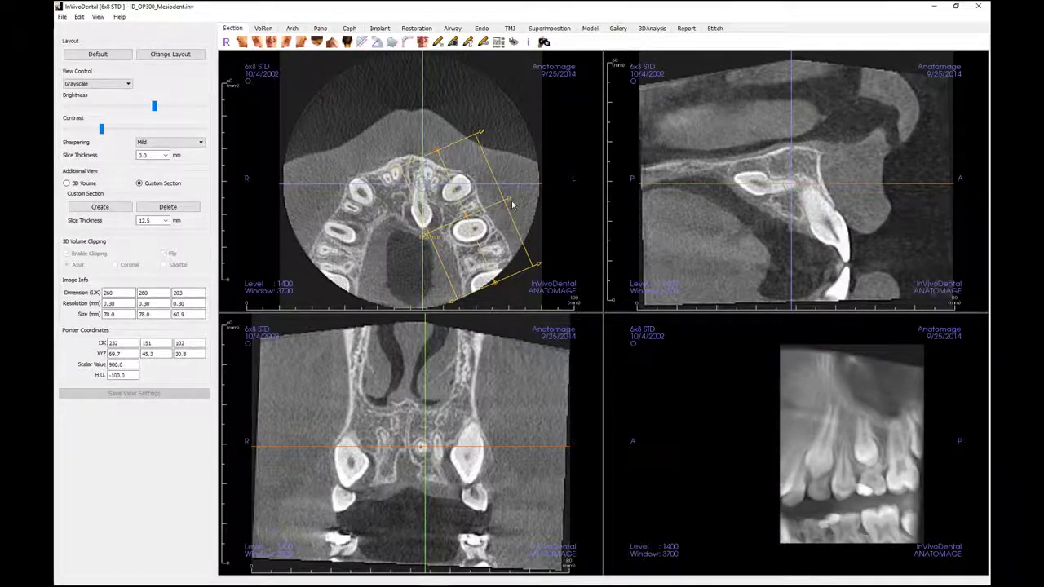
scroll(510, 202, "down", 3)
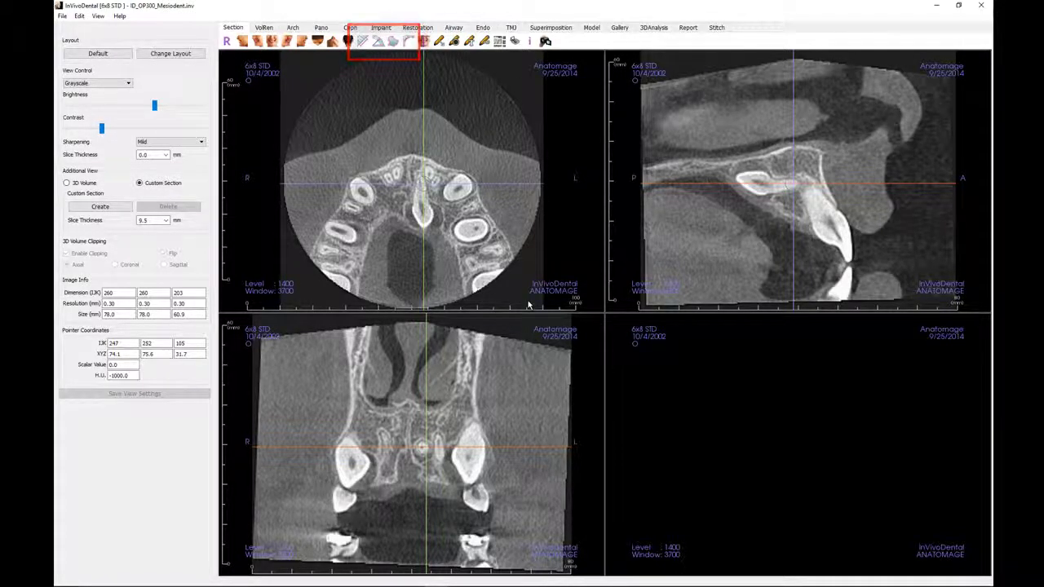
left_click(364, 43)
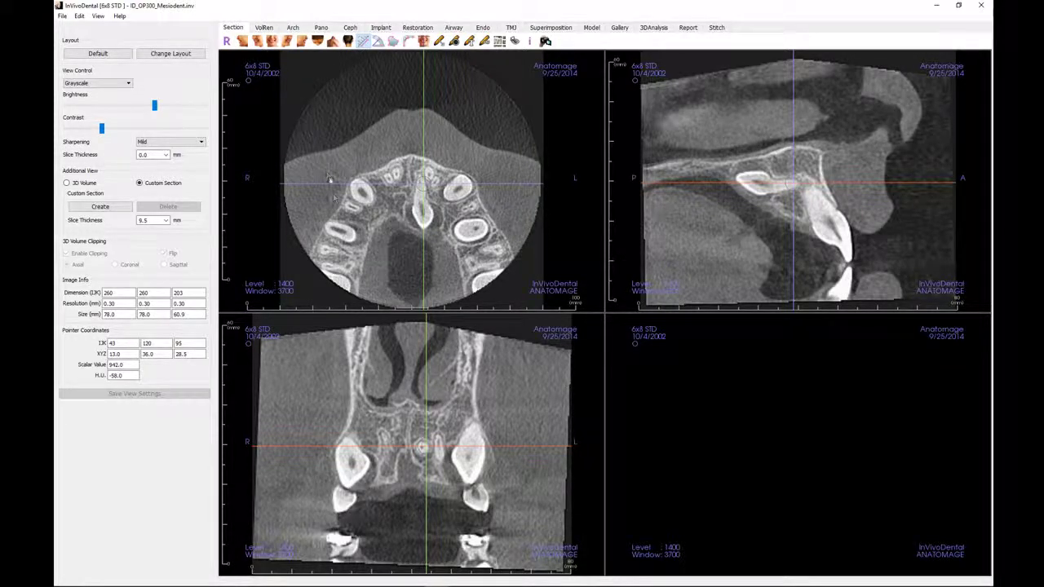
left_click(365, 211)
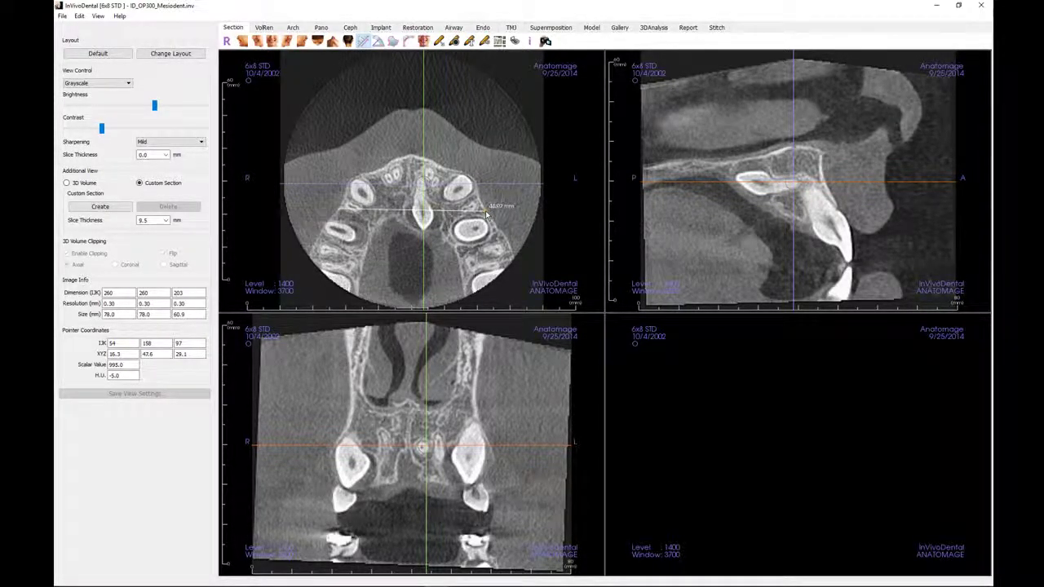
left_click(486, 214)
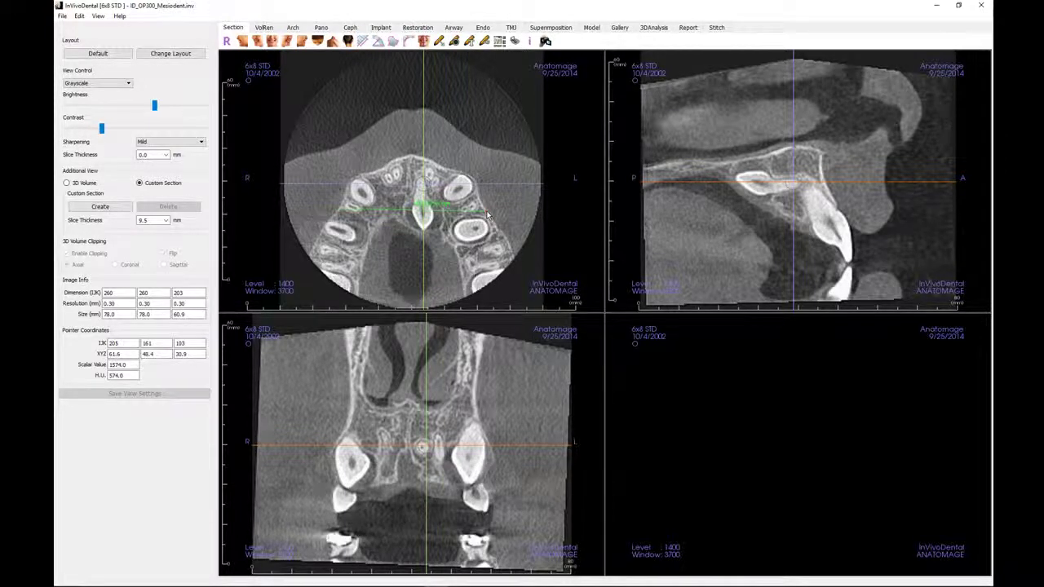
left_click(487, 214)
left_click_drag(472, 212, 528, 221)
left_click(62, 15)
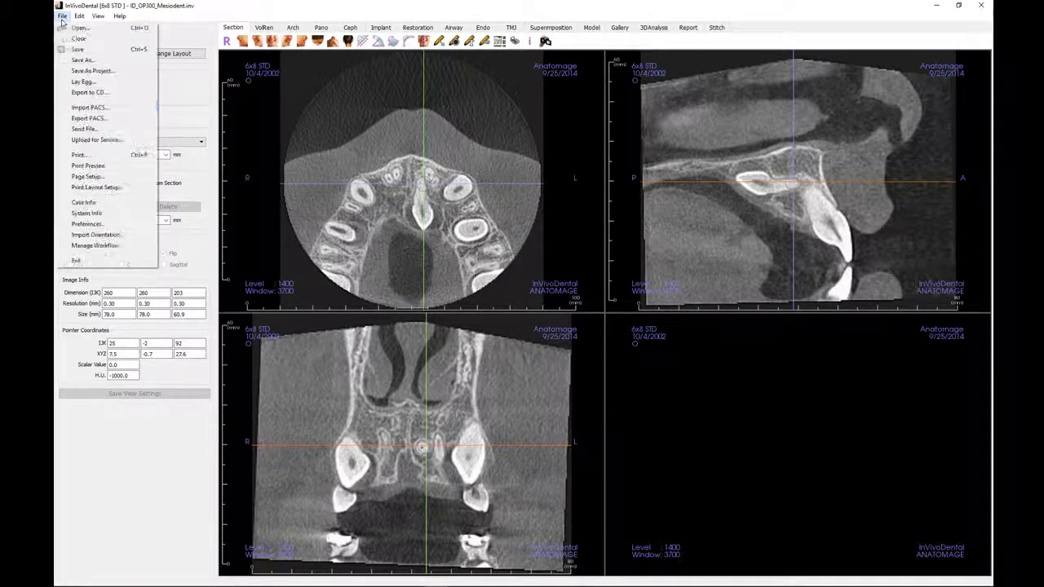
left_click(86, 224)
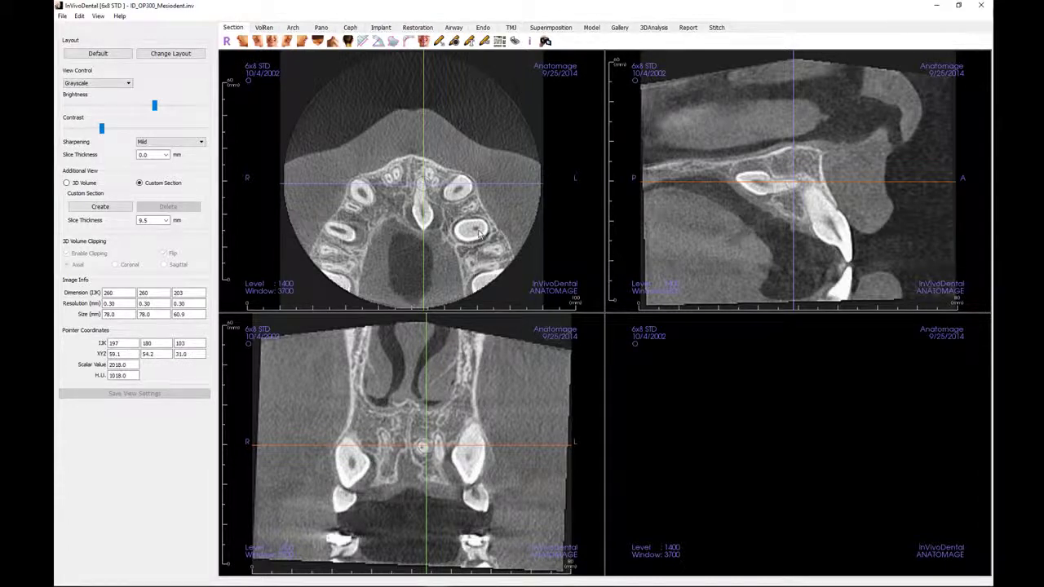
left_click(363, 40)
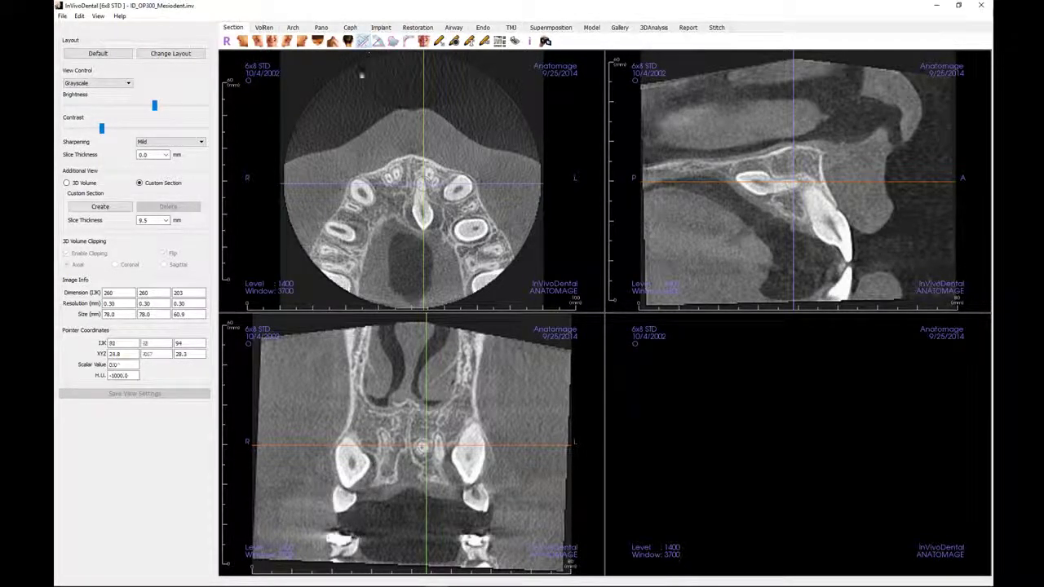
Draw four distance lines across the upper arch at successive depths, including 54.0 mm and 47.40 mm.
left_click(343, 203)
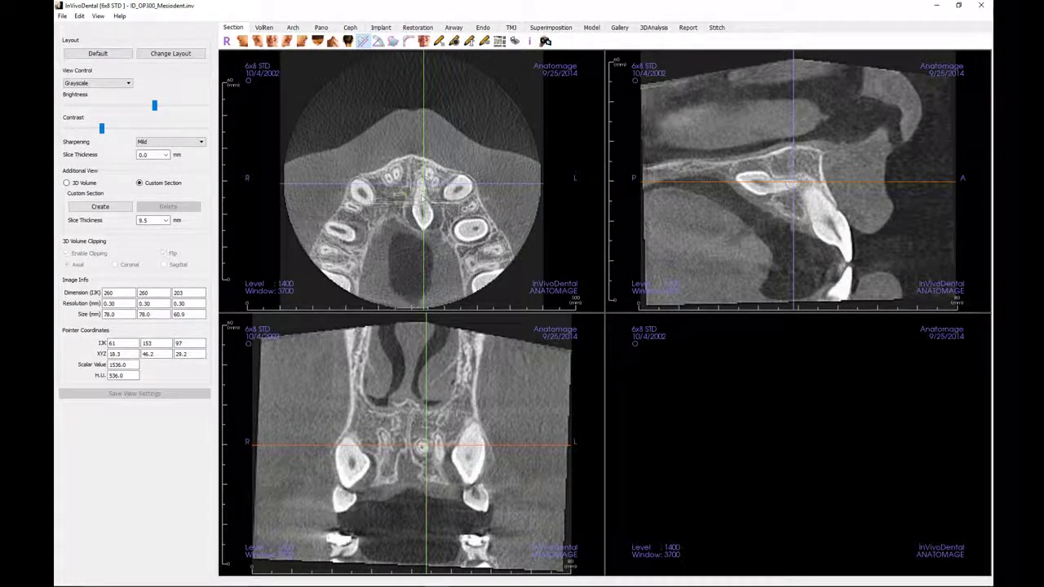
left_click(472, 208)
left_click(334, 231)
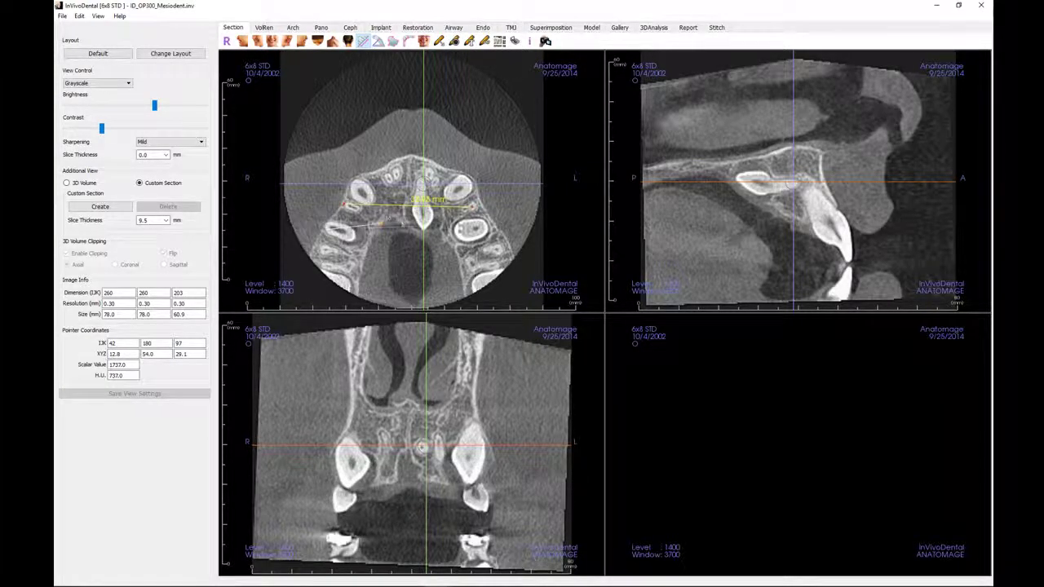
left_click(479, 233)
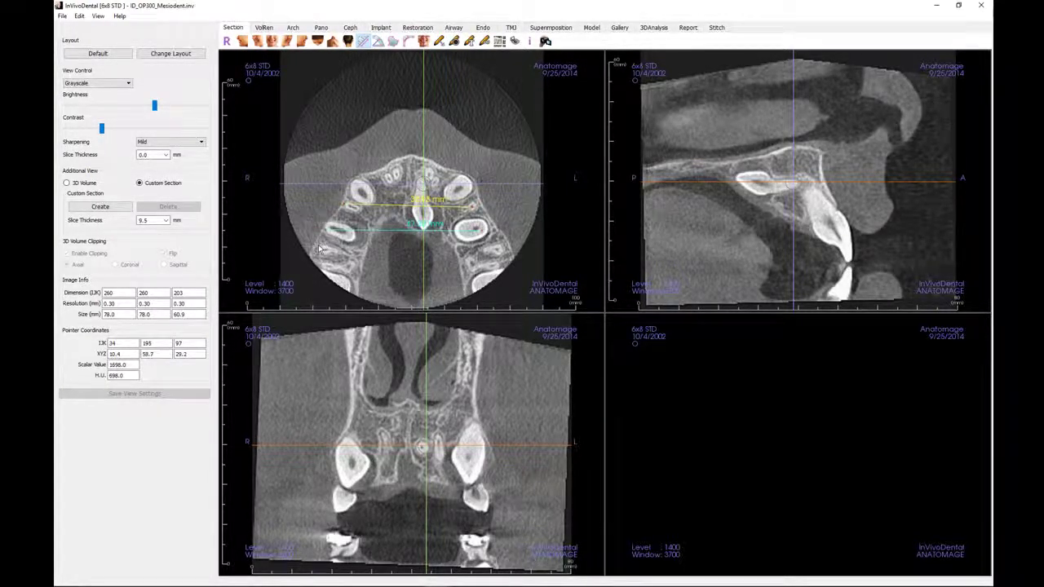
left_click(320, 245)
left_click(487, 249)
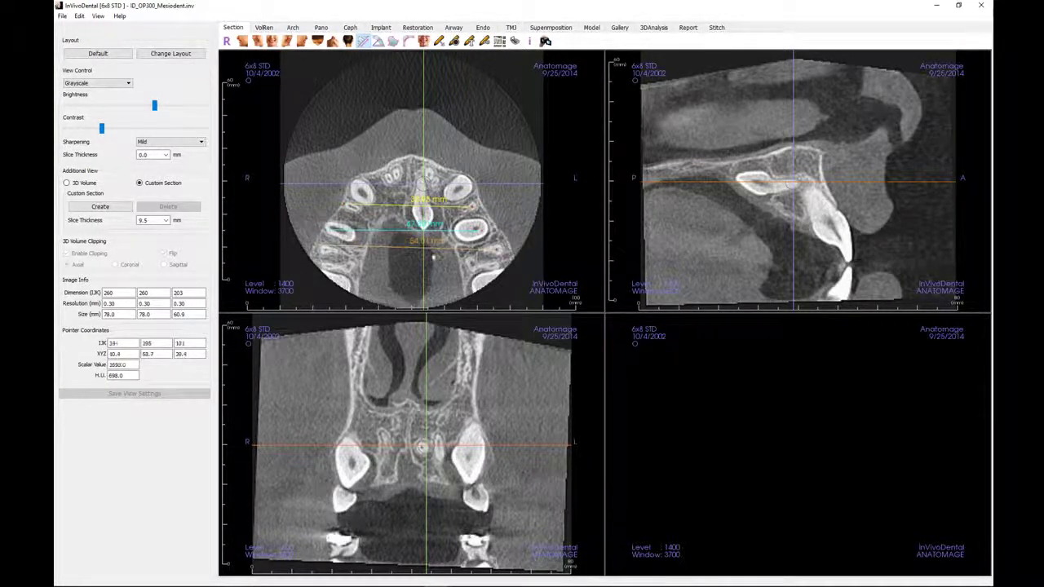
left_click(327, 270)
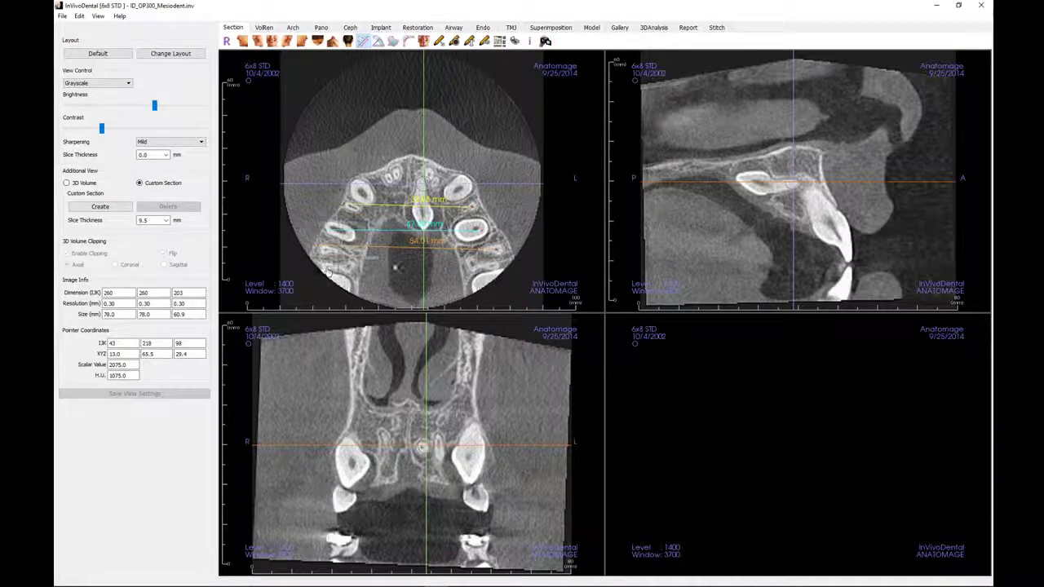
left_click(483, 273)
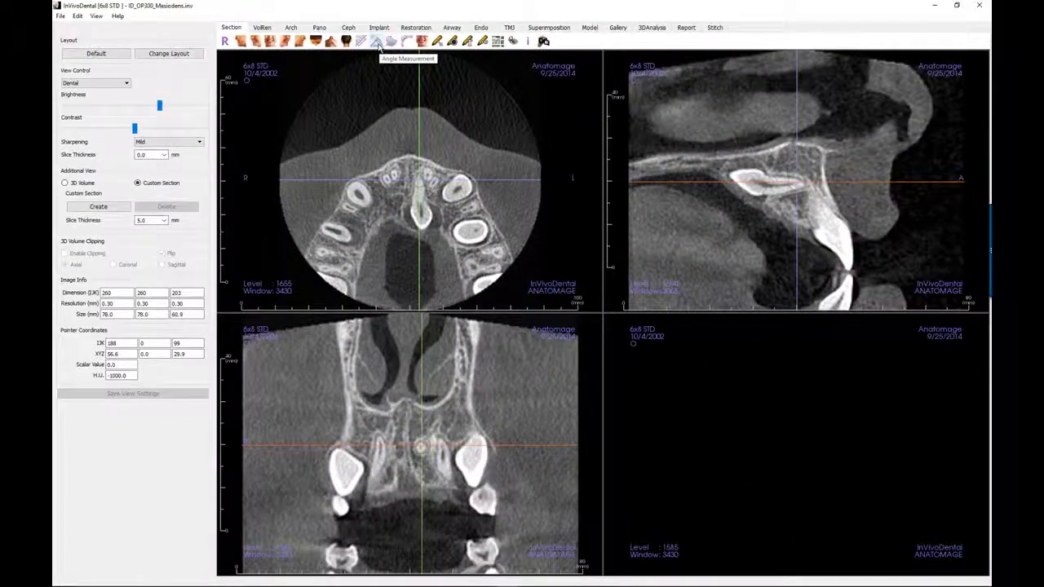
Measure a 105.9° angle on the axial slice, then delete it.
left_click(378, 45)
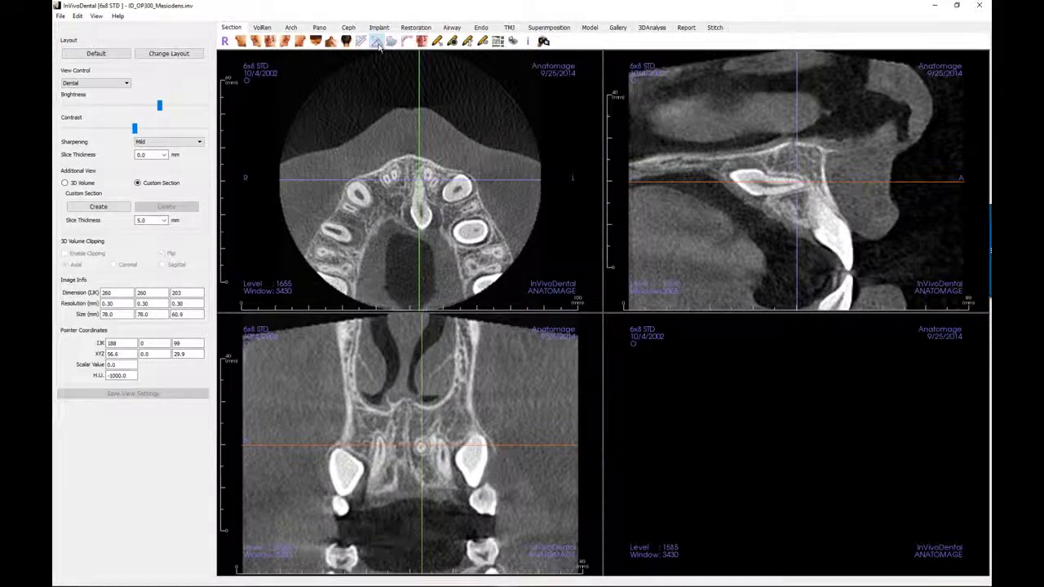
left_click(465, 75)
left_click(477, 133)
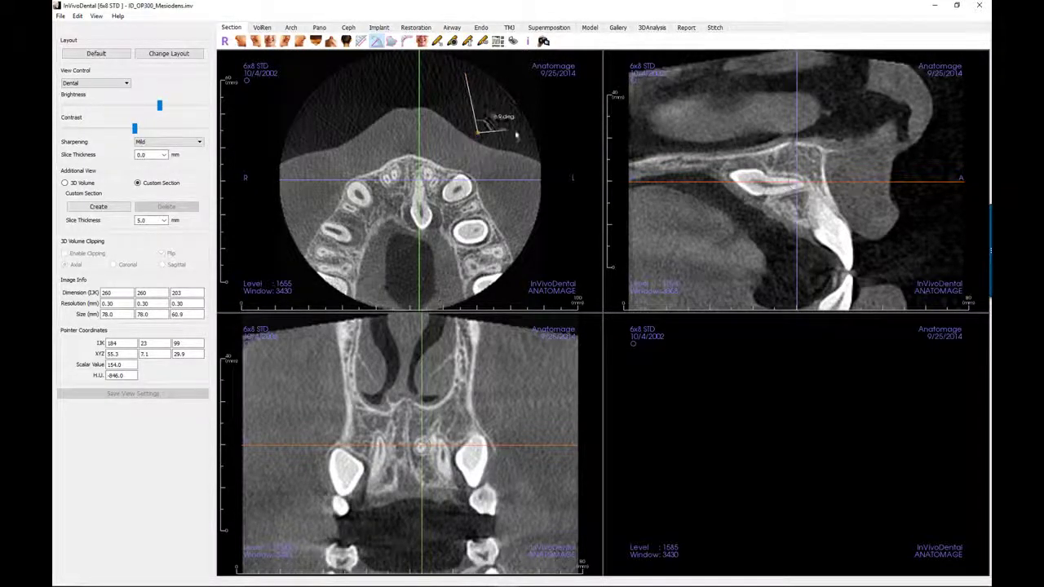
left_click(562, 140)
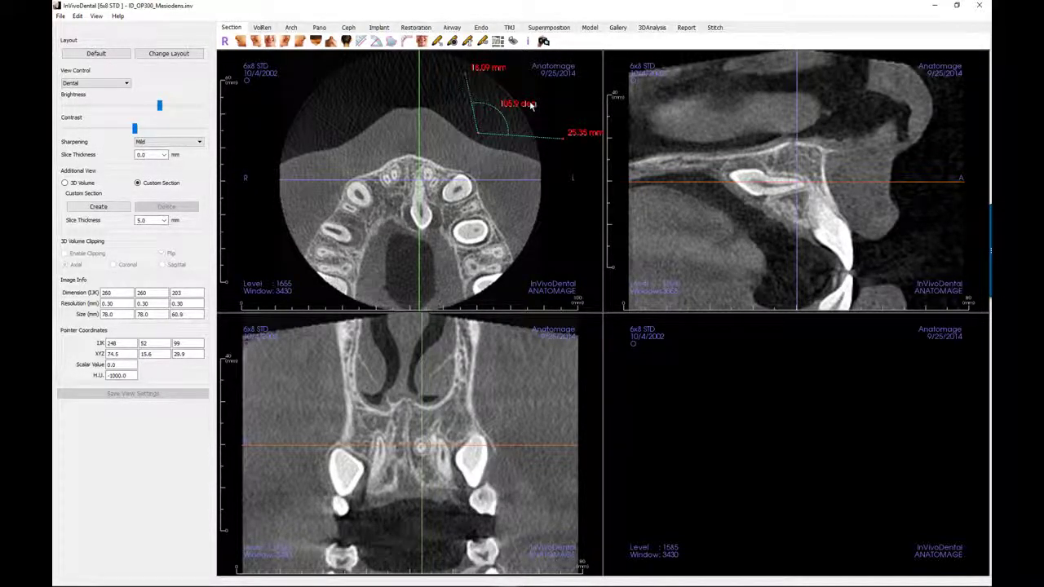
key("Delete")
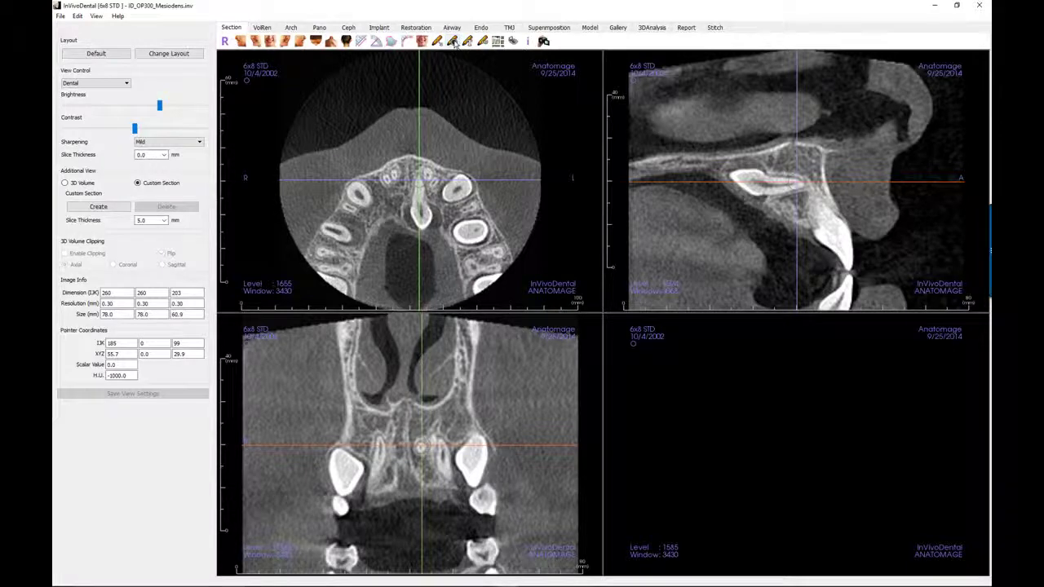
left_click(393, 42)
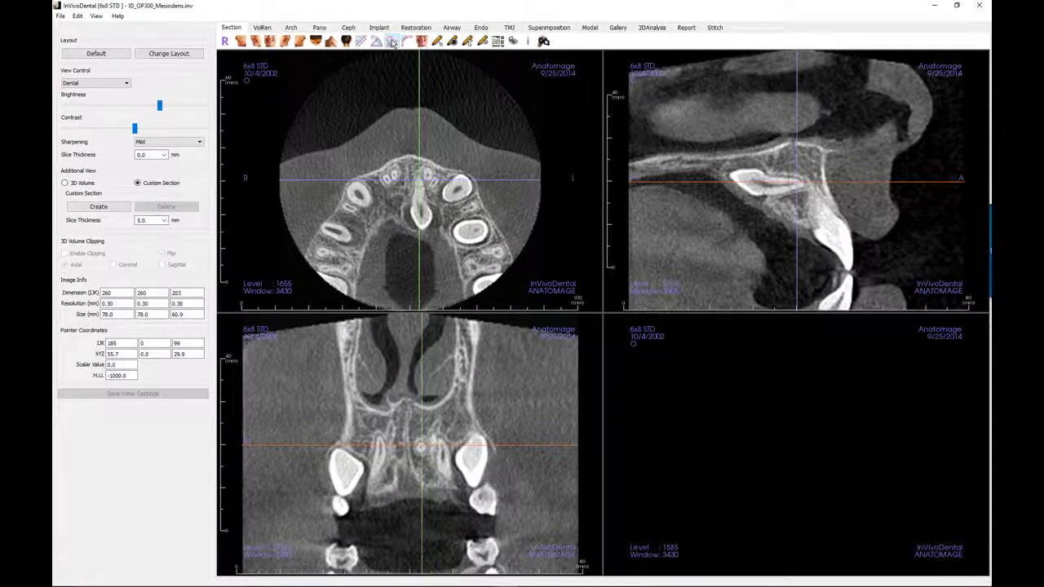
left_click(391, 239)
left_click(387, 261)
left_click(389, 291)
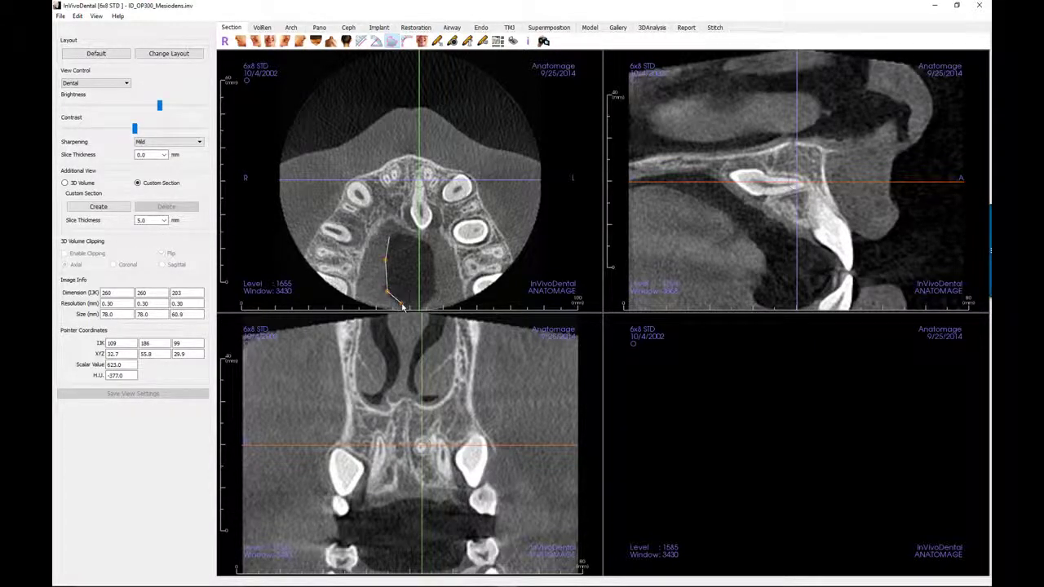
left_click(410, 311)
left_click(424, 308)
left_click(433, 256)
left_click(418, 239)
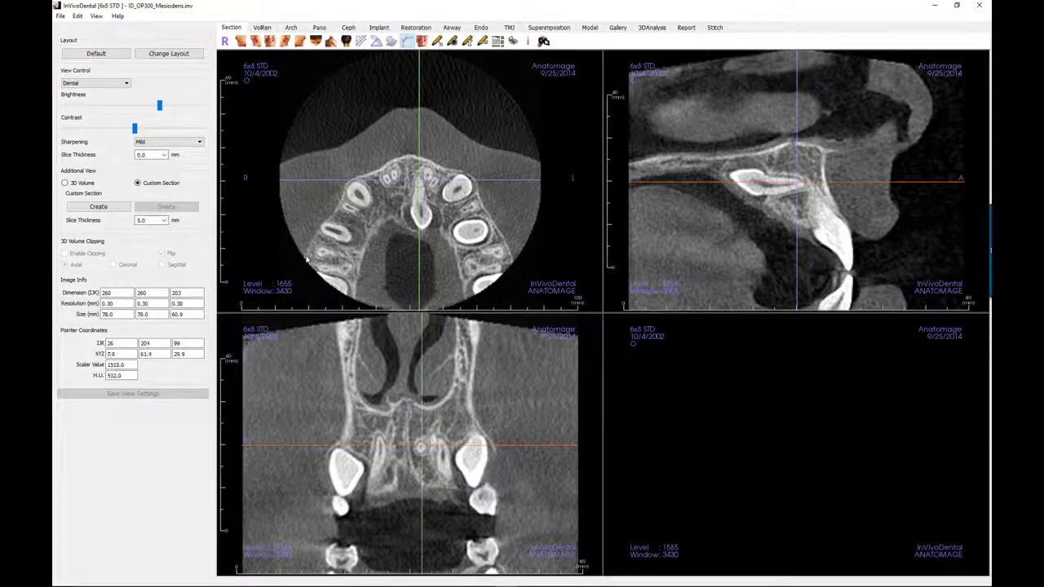
left_click(324, 227)
left_click(375, 174)
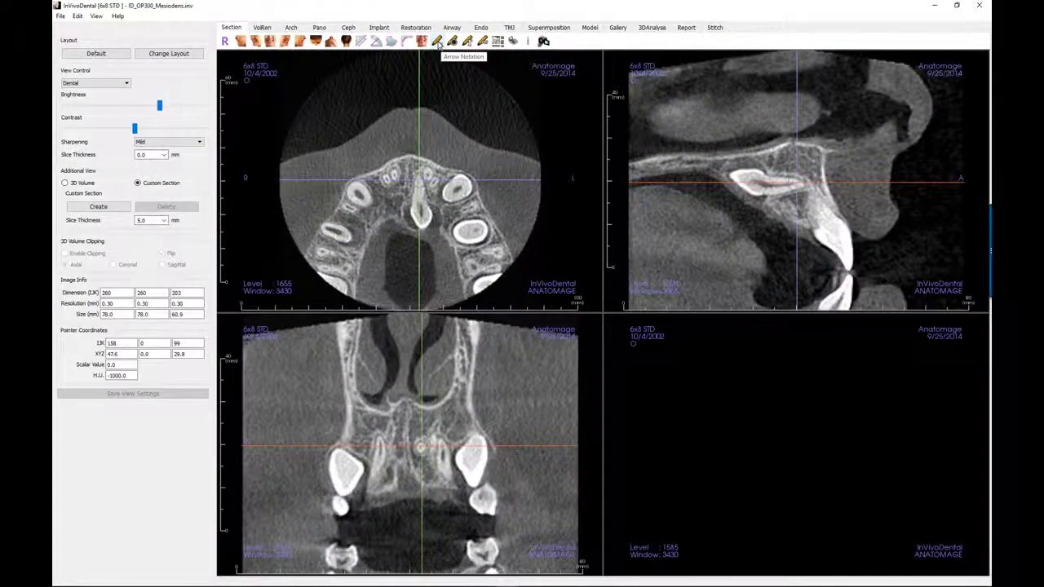
left_click(438, 42)
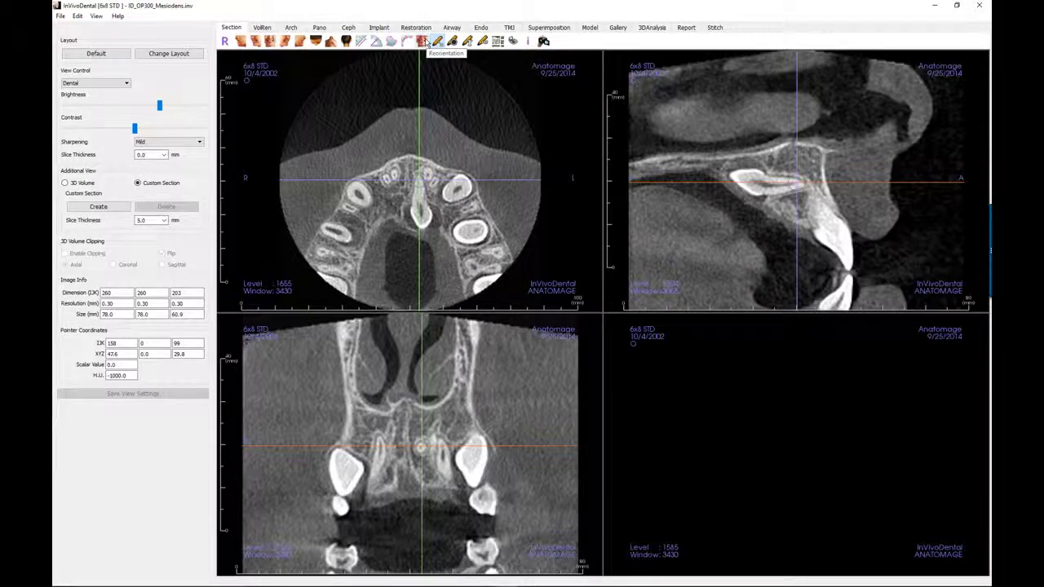
mouse_move(484, 122)
left_mouse_down()
mouse_move(467, 124)
mouse_move(432, 172)
left_mouse_up()
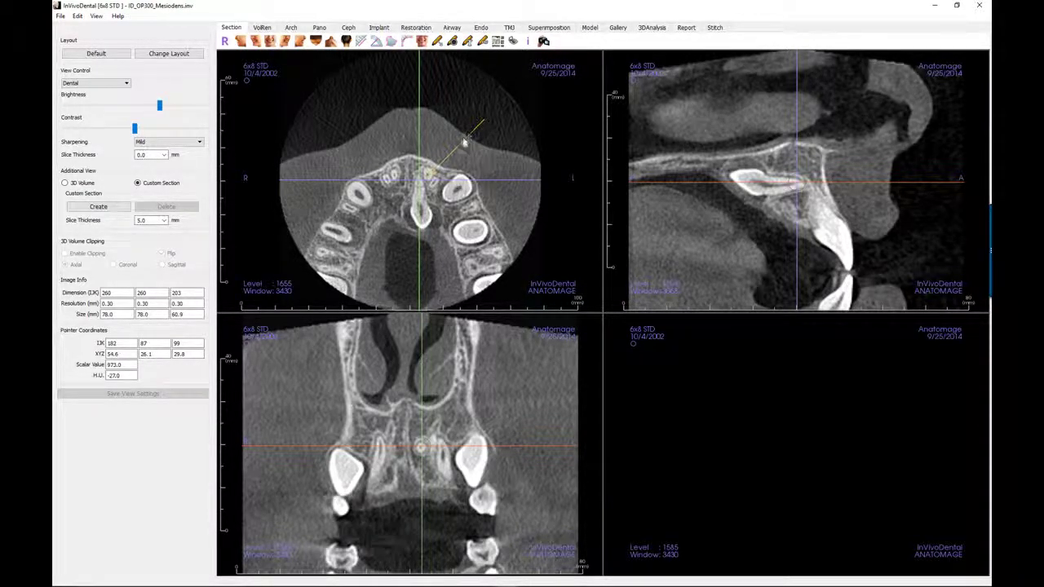
left_click_drag(477, 114, 468, 107)
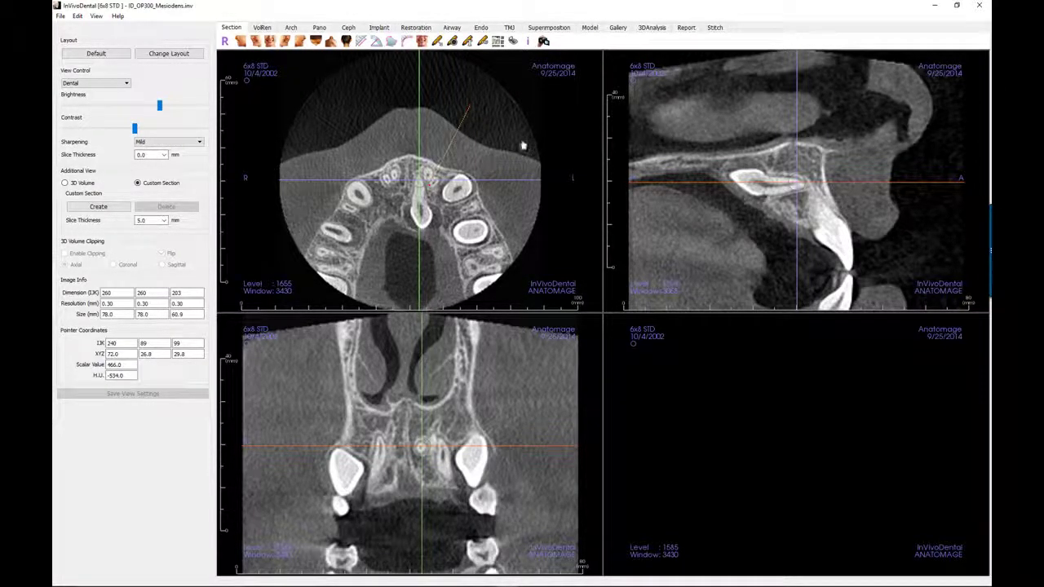
left_click(452, 41)
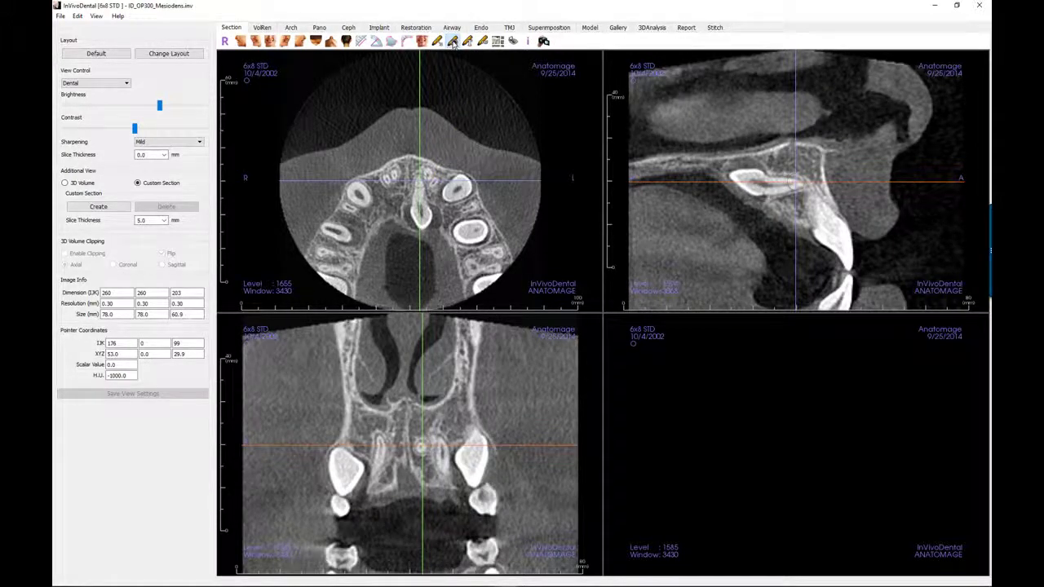
left_click_drag(413, 206, 435, 233)
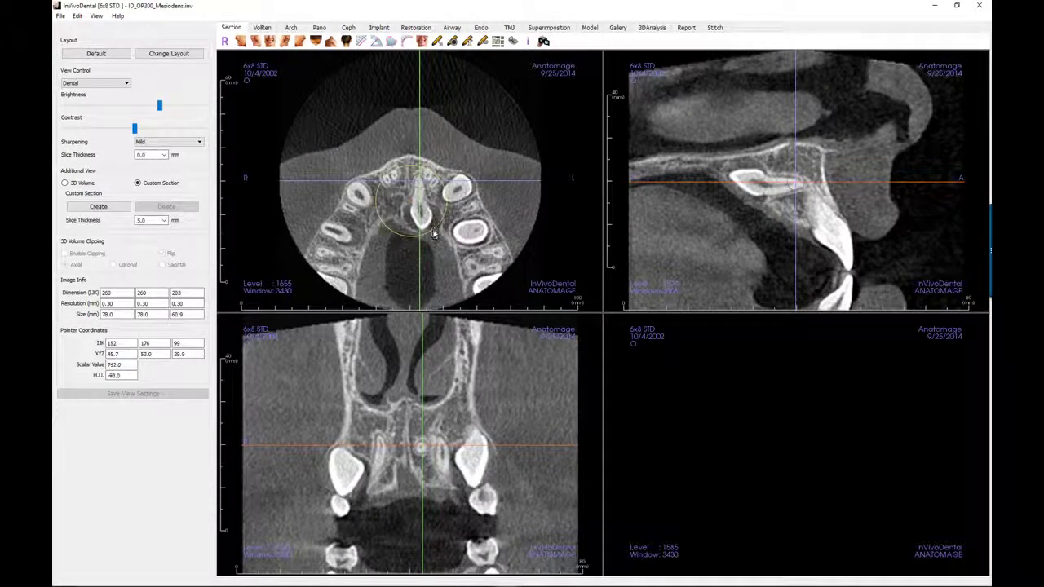
left_click(440, 232)
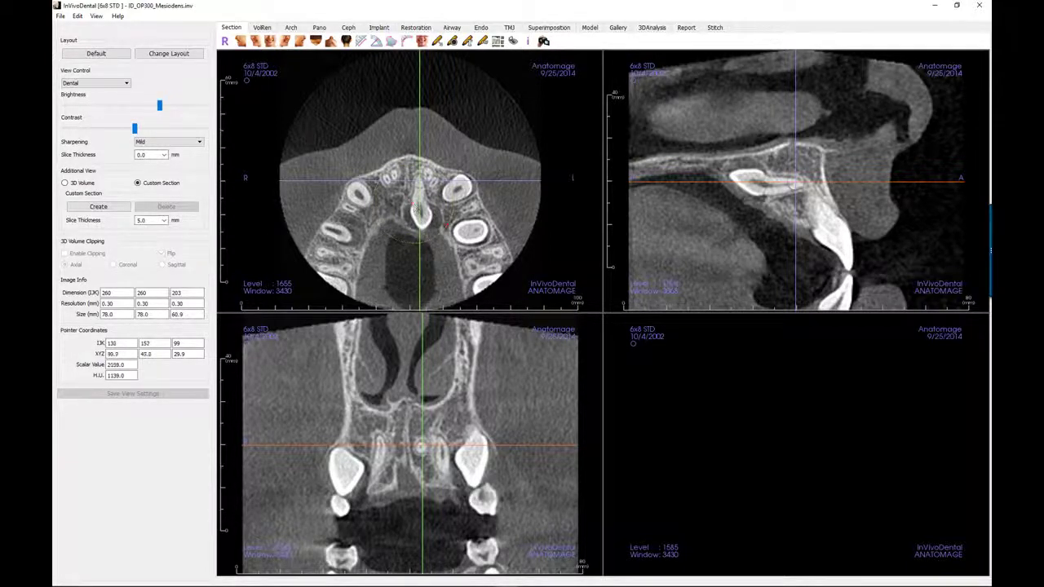
key("Delete")
Add a 'Mesiodens' text note in the axial view and move it above the front teeth.
left_click(469, 42)
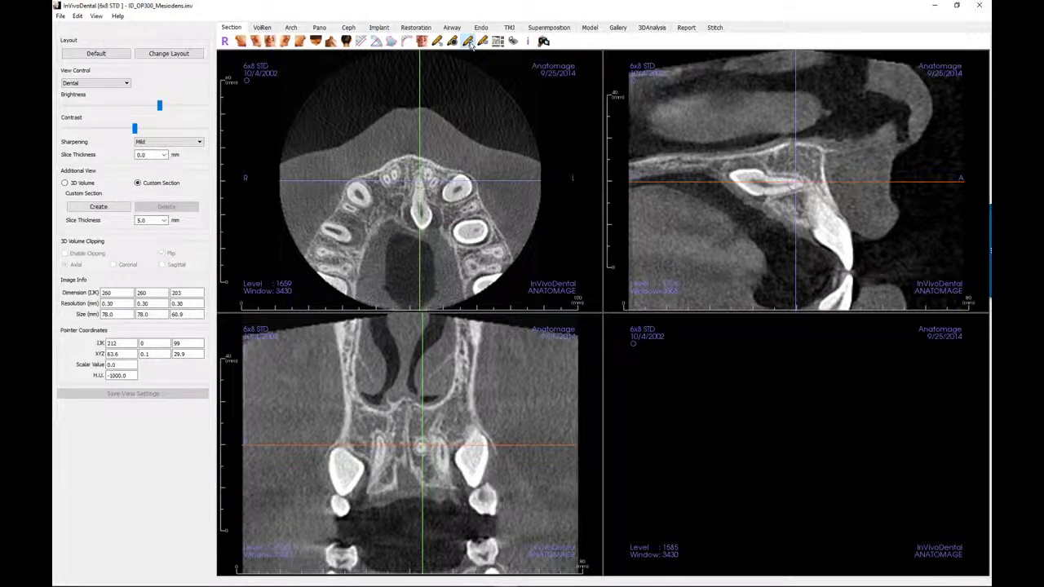
left_click(330, 125)
type("Mesiodens")
key("Return")
left_click_drag(358, 118, 424, 149)
left_click(445, 139)
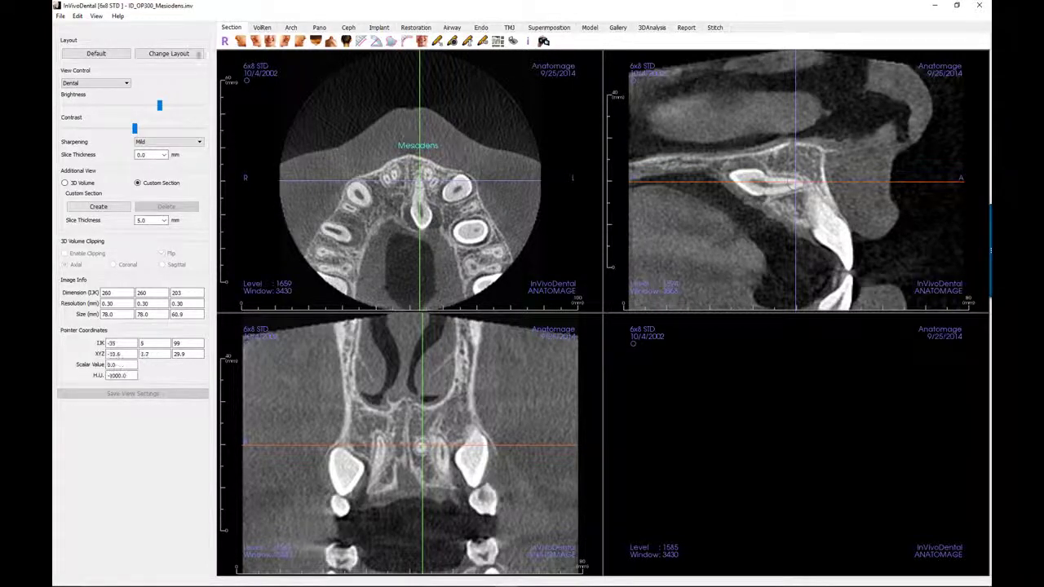
Turn on 'Make text annotations global' in File > Preferences and confirm.
left_click(61, 18)
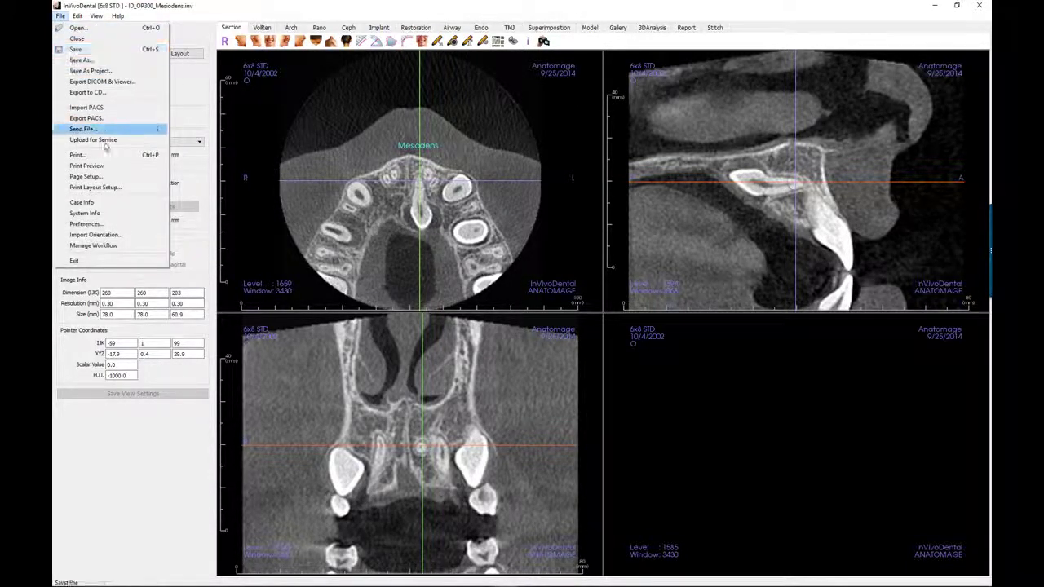
left_click(85, 224)
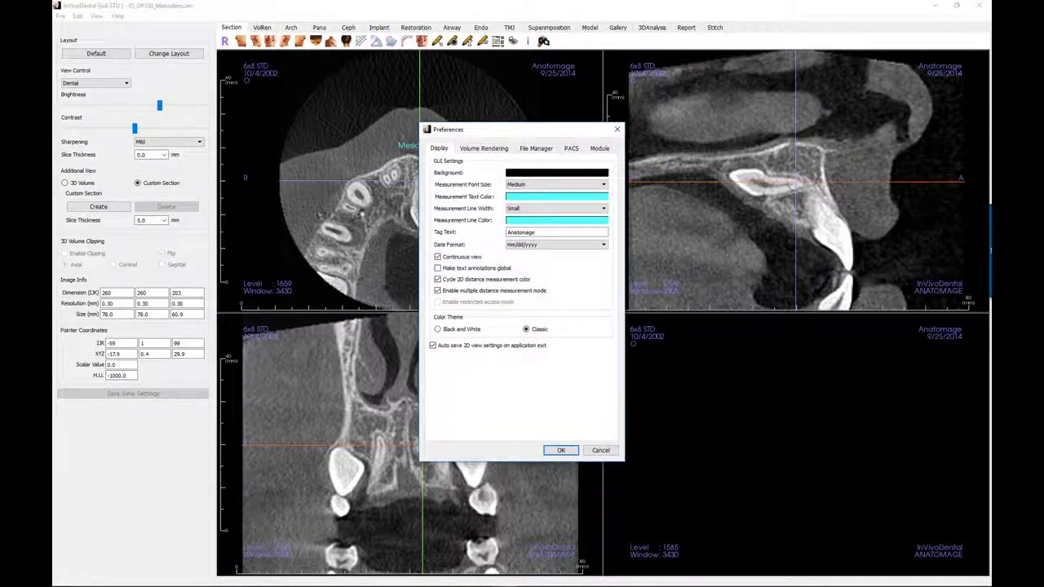
left_click(454, 270)
left_click(568, 453)
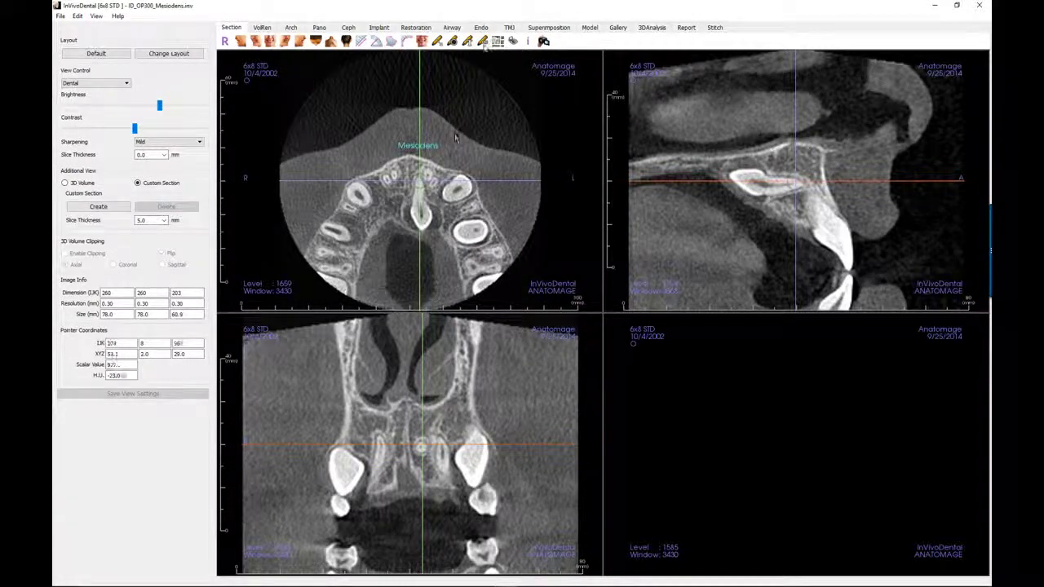
Place a circular H.U. measurement over the dark airway on the axial slice, showing mean, max and min values.
left_click(483, 42)
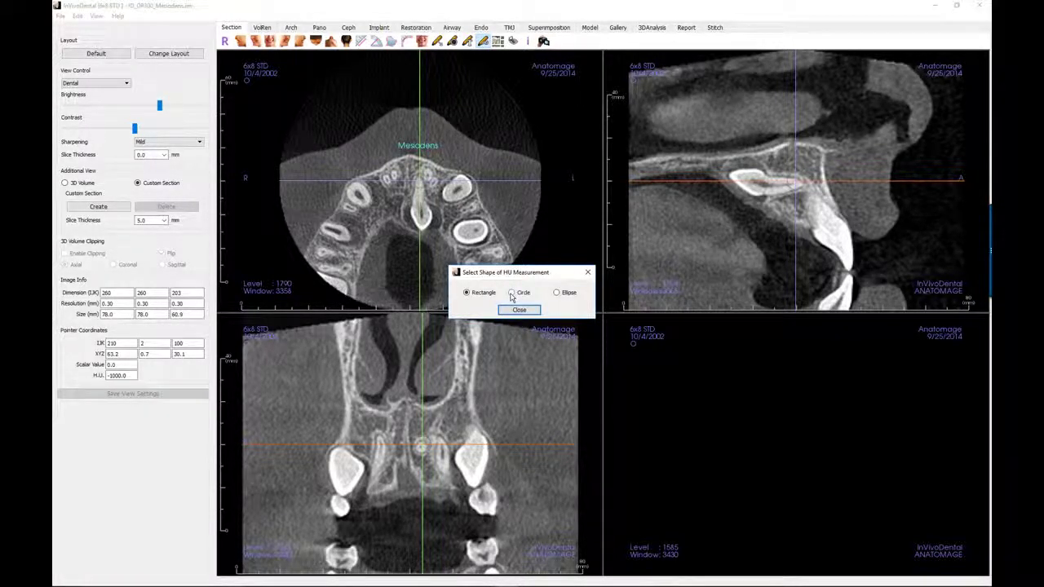
left_click(512, 294)
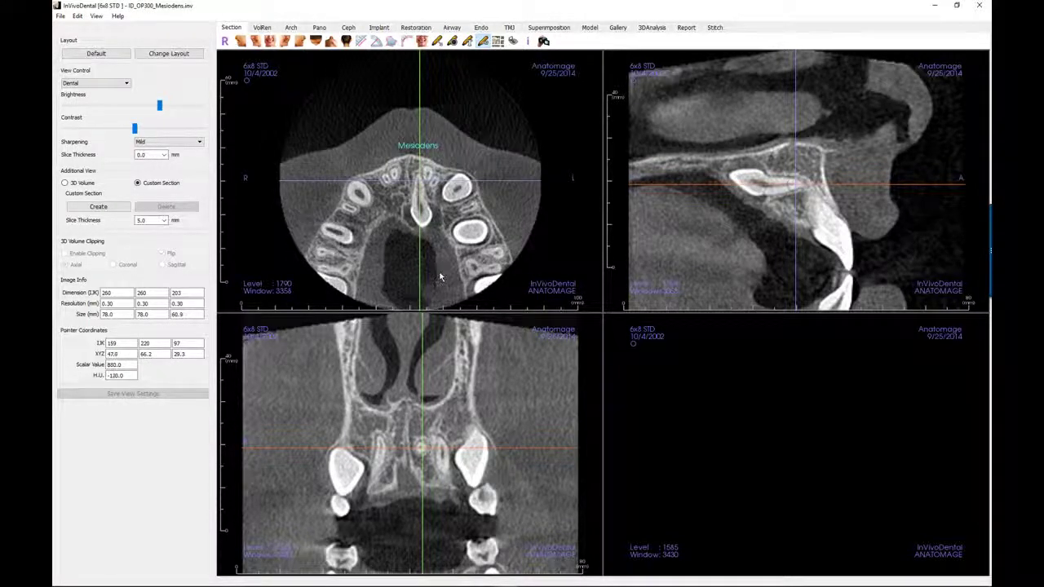
scroll(440, 276, "up", 4)
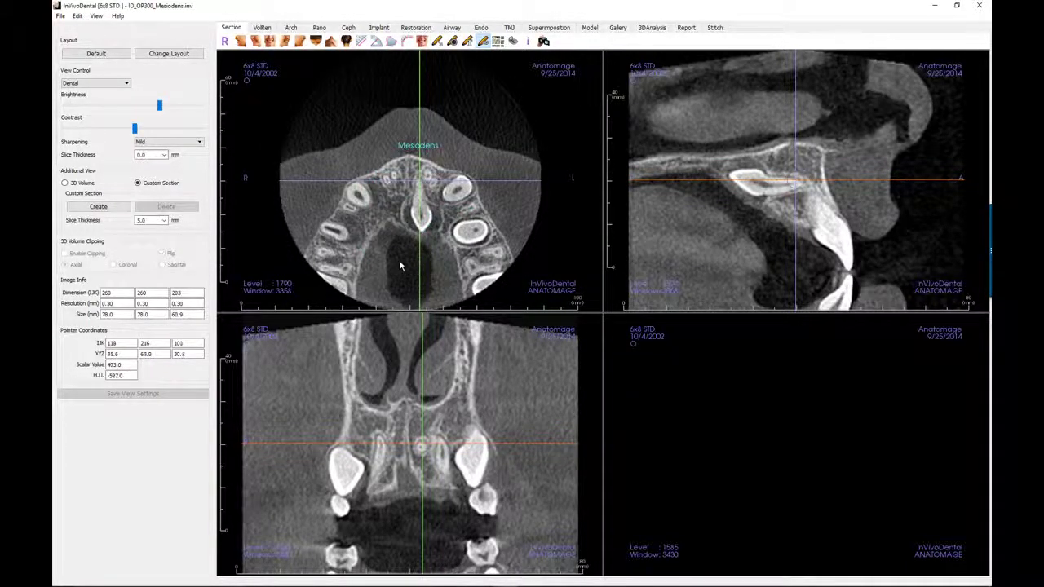
mouse_move(400, 261)
left_mouse_down()
mouse_move(412, 281)
mouse_move(406, 269)
left_mouse_up()
left_click(406, 272)
left_click_drag(402, 270, 434, 254)
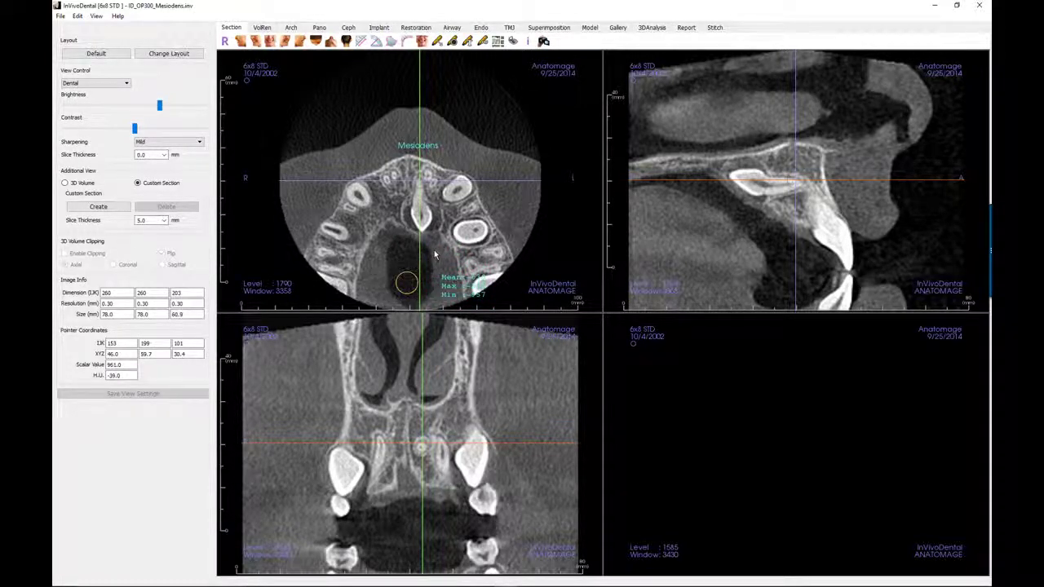